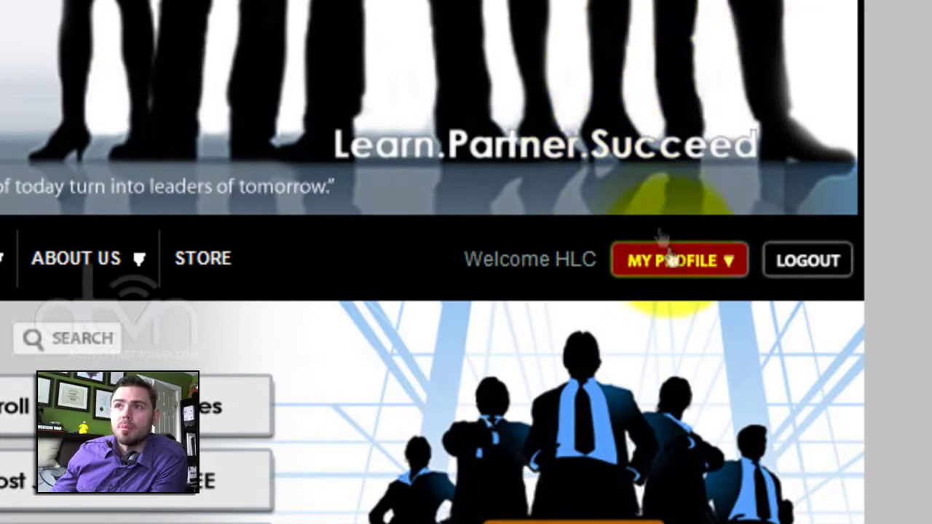
Open the member profile and confirm the account preference is COMPANY / EMPLOYER
left_click(697, 268)
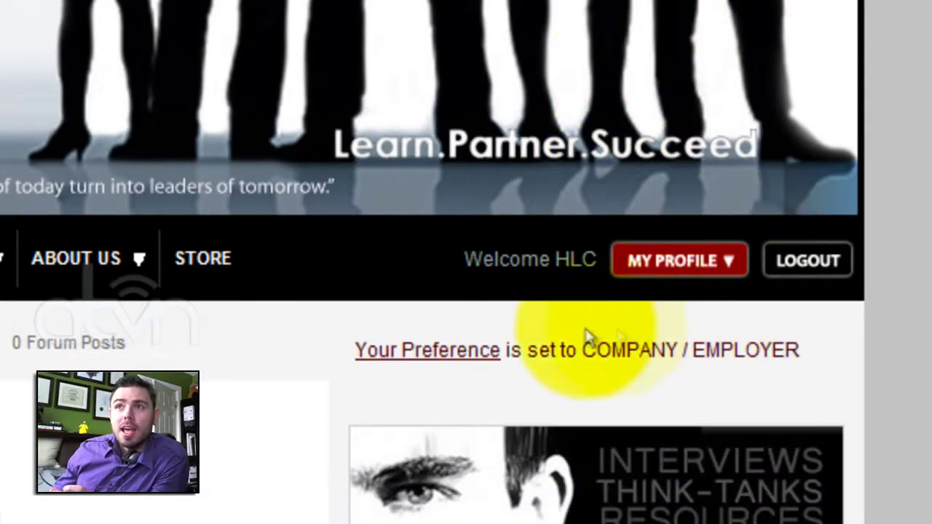
left_click_drag(583, 350, 818, 357)
left_click(581, 350)
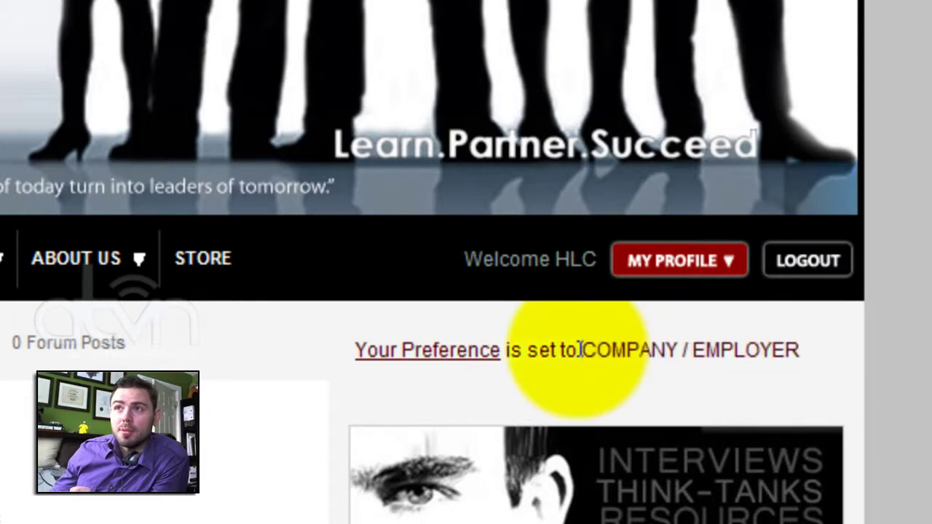
left_click(439, 352)
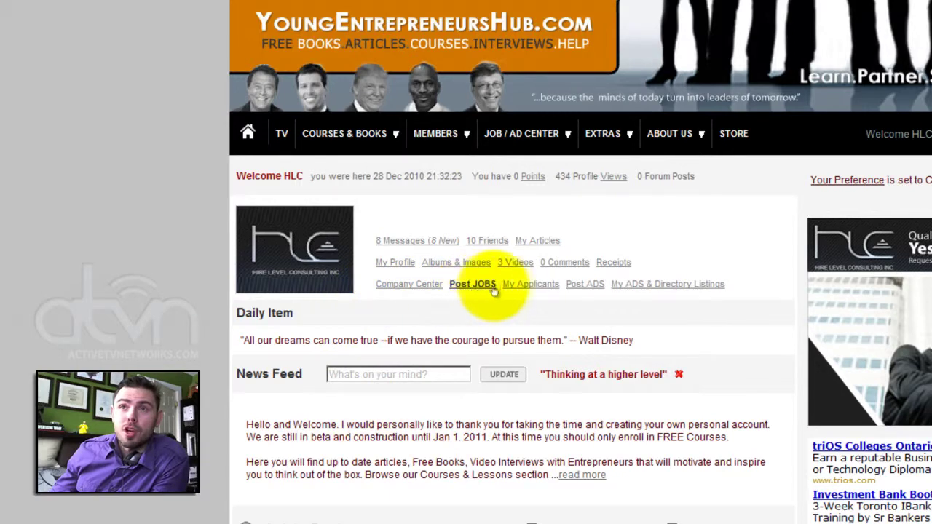
Browse the Hire Level Consulting Inc. Company Center details, then preview its public profile
left_click(432, 285)
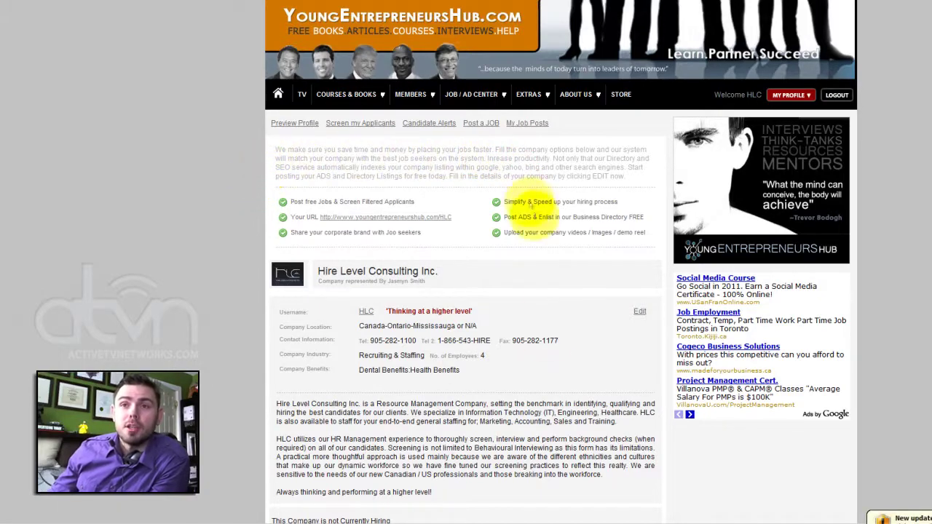
scroll(548, 358, "down", 3)
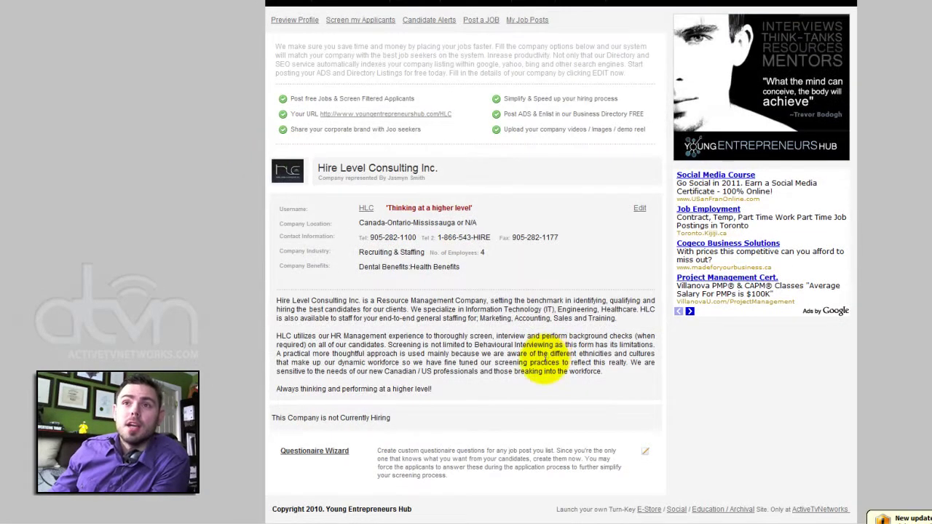
scroll(546, 364, "up", 3)
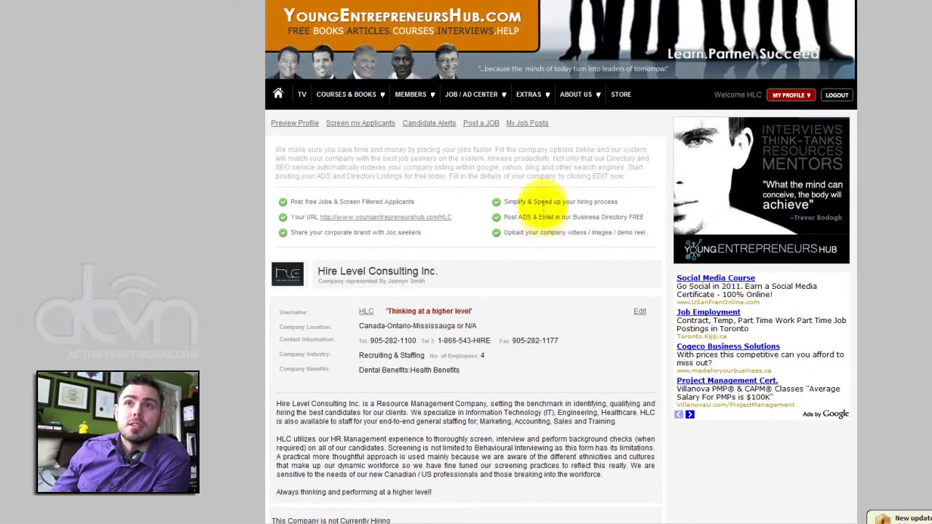
left_click(290, 124)
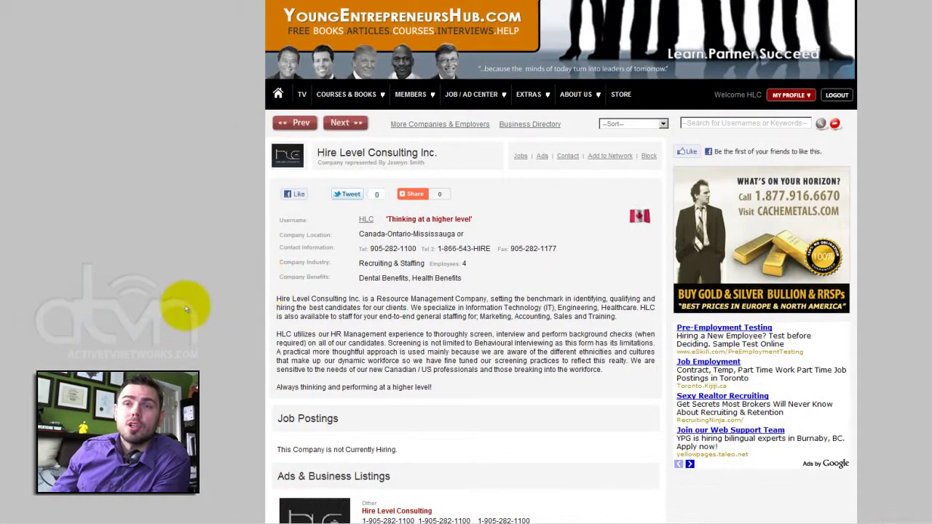
Scroll down and back up the public Hire Level Consulting Inc. profile
scroll(188, 311, "down", 6)
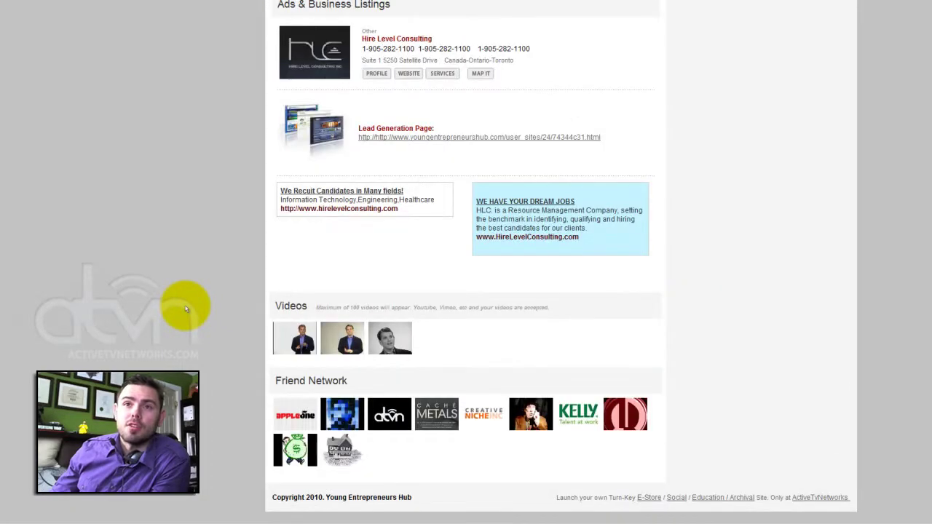
scroll(188, 311, "up", 6)
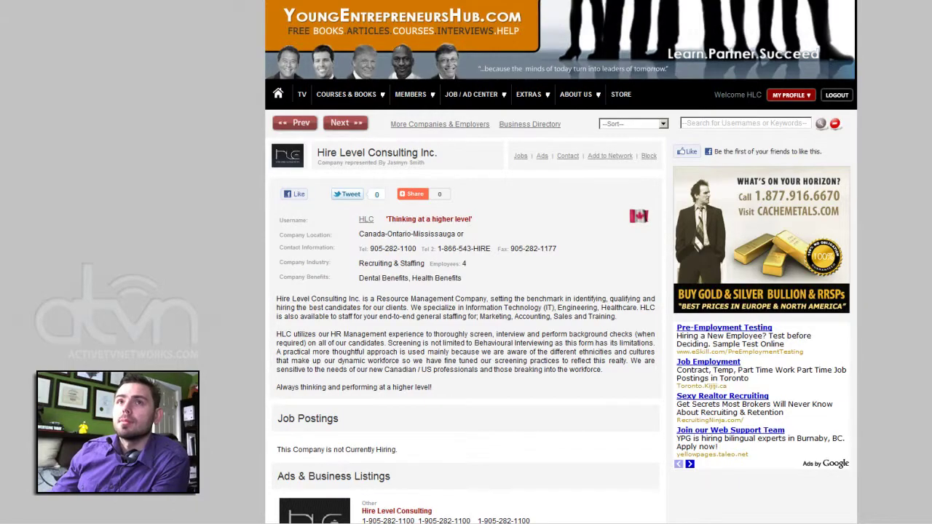
Return to the Company Center, note the not-hiring notice, and start a new job posting
left_click(225, 167)
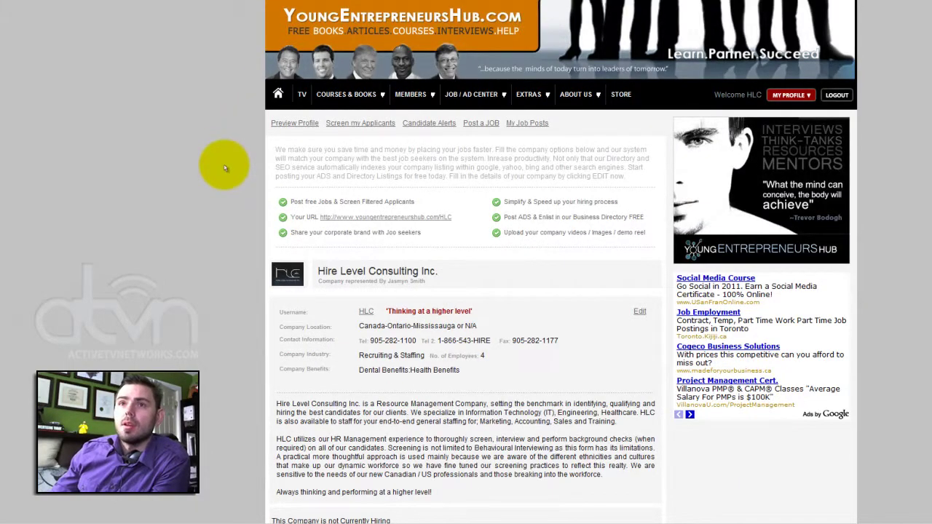
scroll(225, 166, "down", 2)
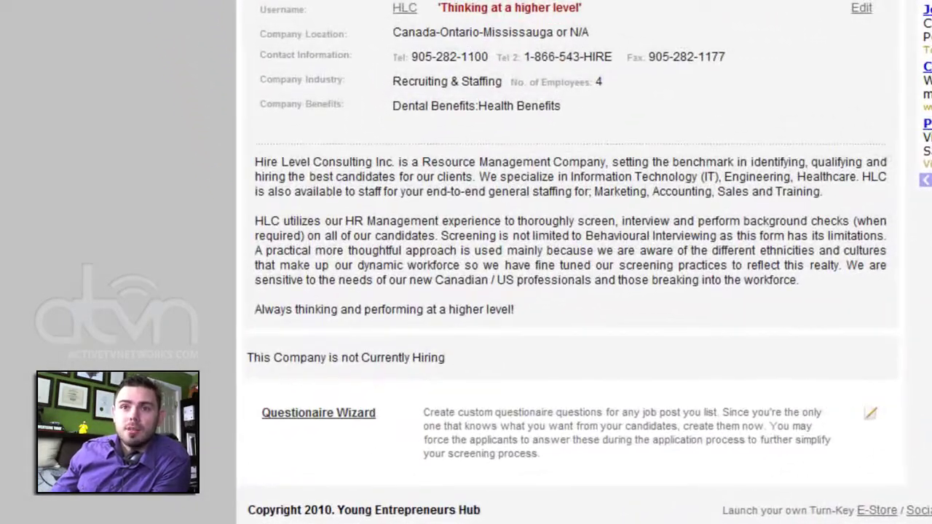
left_click_drag(247, 358, 470, 362)
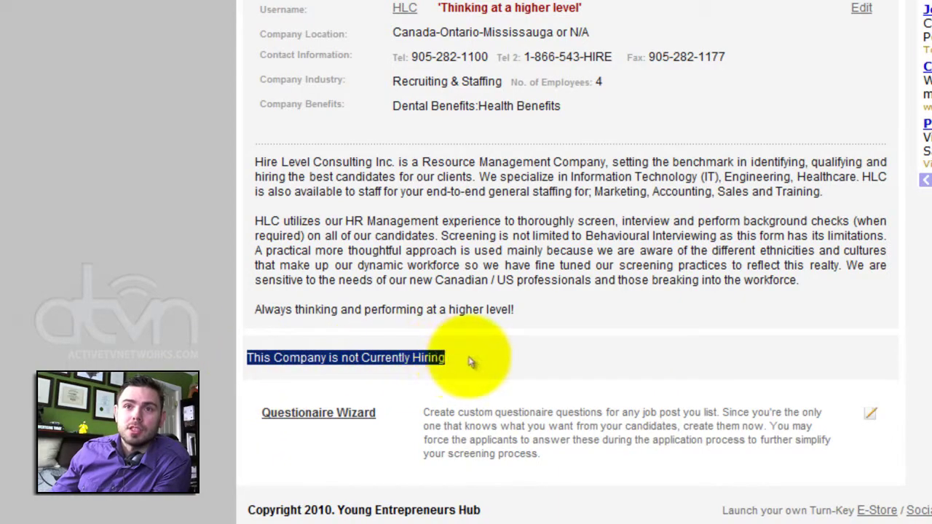
left_click(475, 364)
scroll(552, 395, "up", 3)
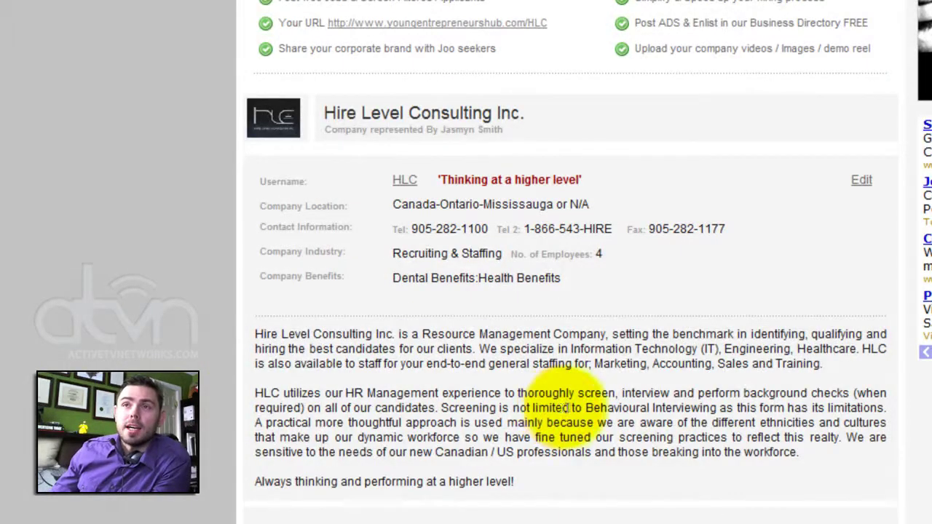
scroll(566, 408, "up", 5)
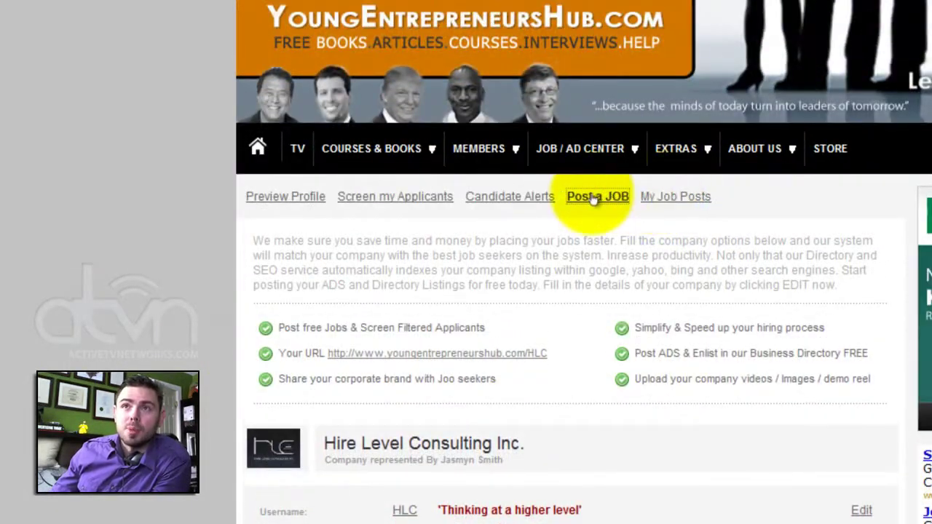
left_click(593, 198)
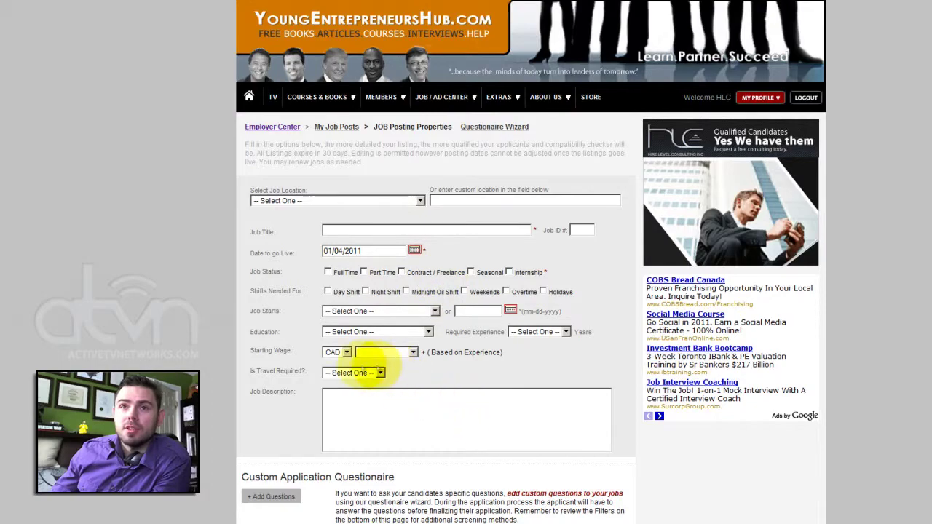
scroll(269, 391, "down", 6)
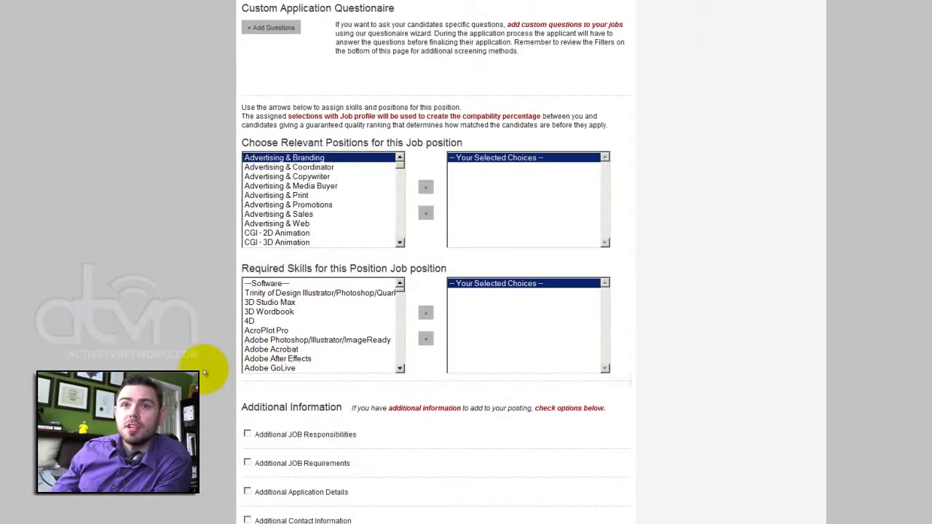
left_click_drag(243, 106, 625, 128)
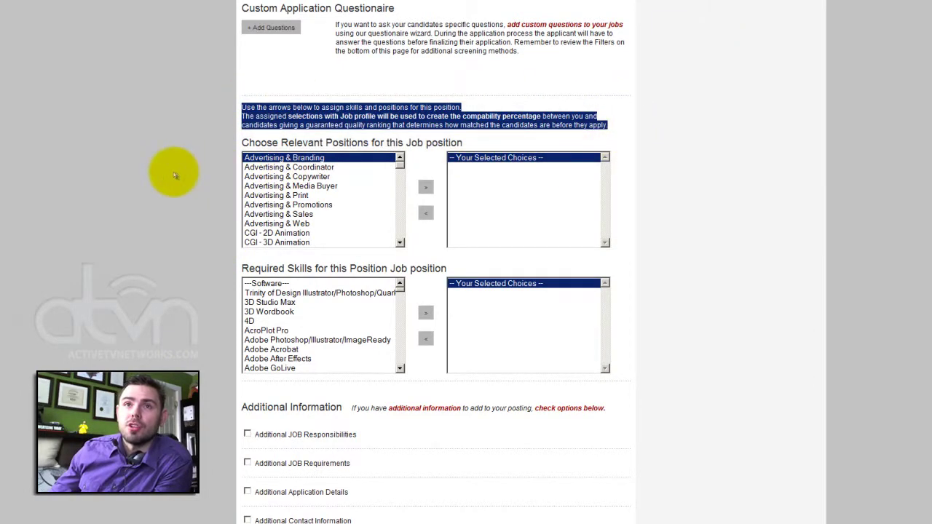
scroll(216, 316, "down", 5)
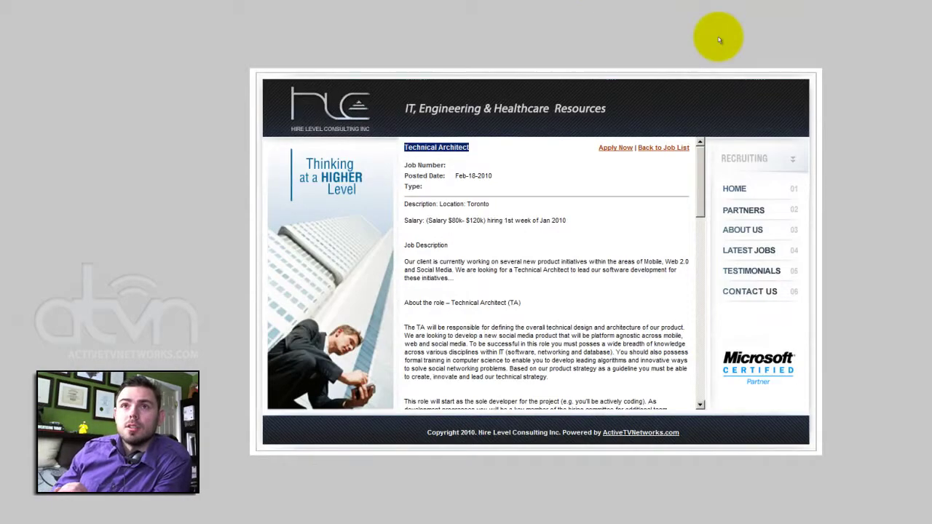
left_click(470, 154)
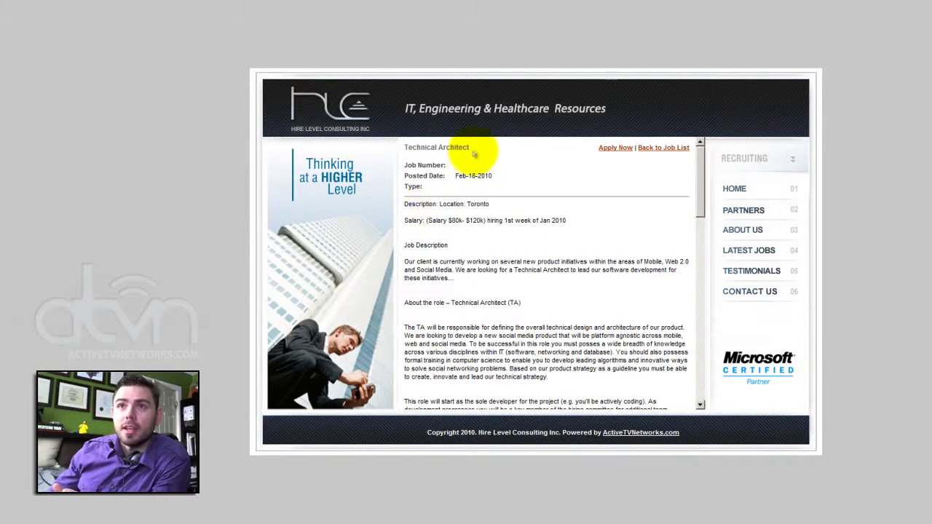
left_click_drag(474, 150, 395, 146)
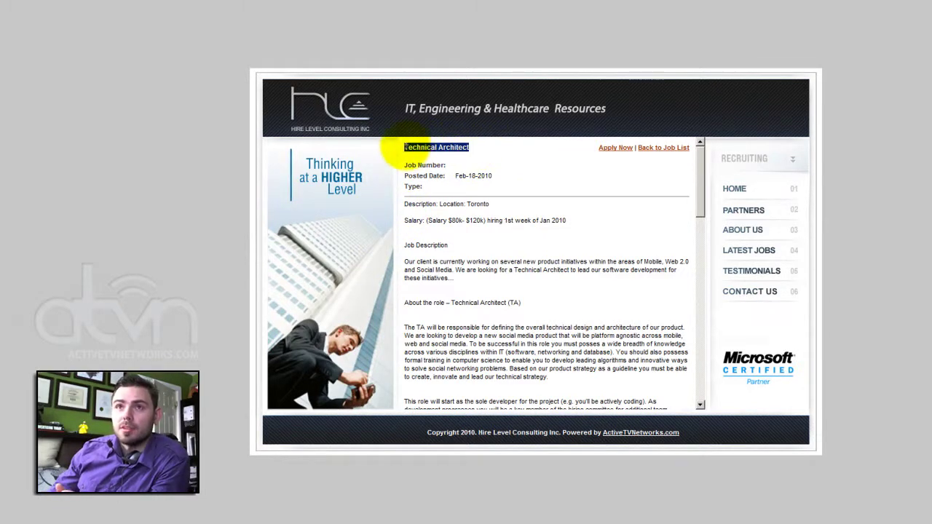
scroll(520, 309, "down", 10)
scroll(520, 310, "down", 5)
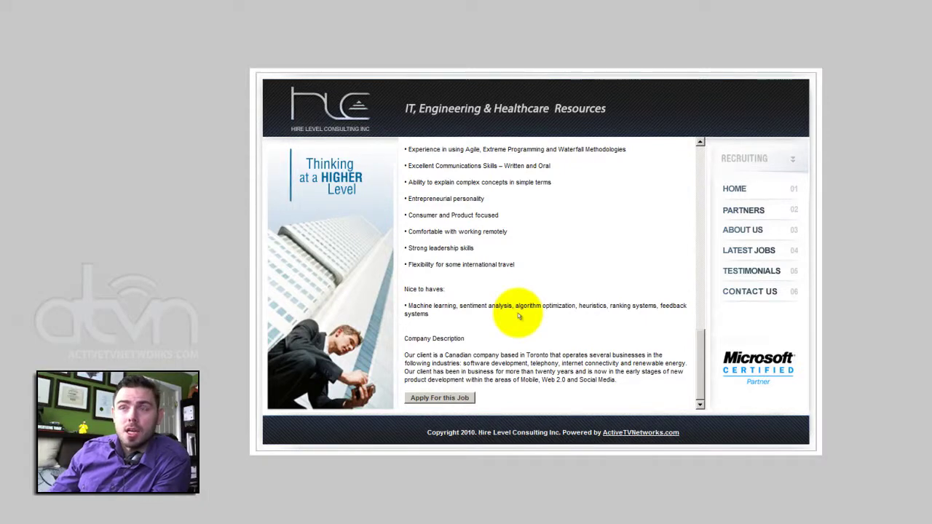
scroll(520, 316, "up", 15)
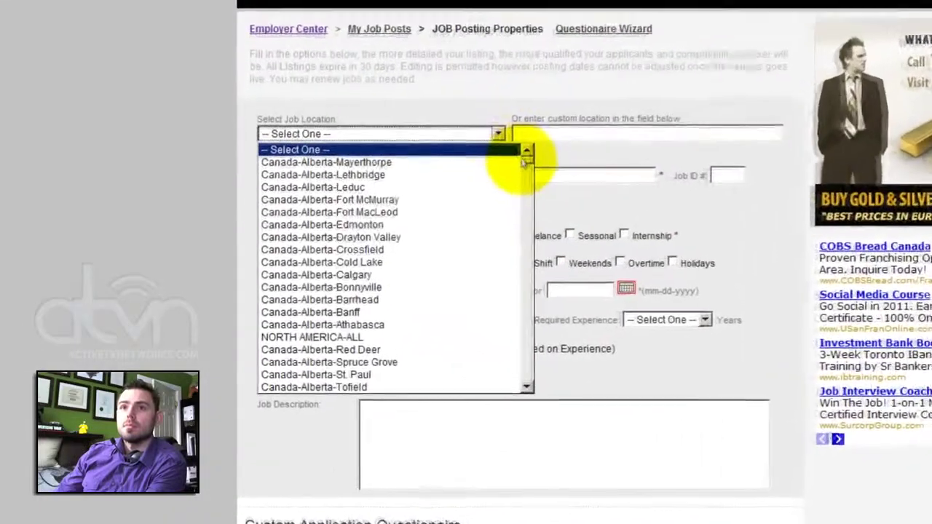
Set location Canada-Ontario-Toronto, job title Technical Architect and Job ID 8978
scroll(437, 321, "down", 10)
left_click(406, 316)
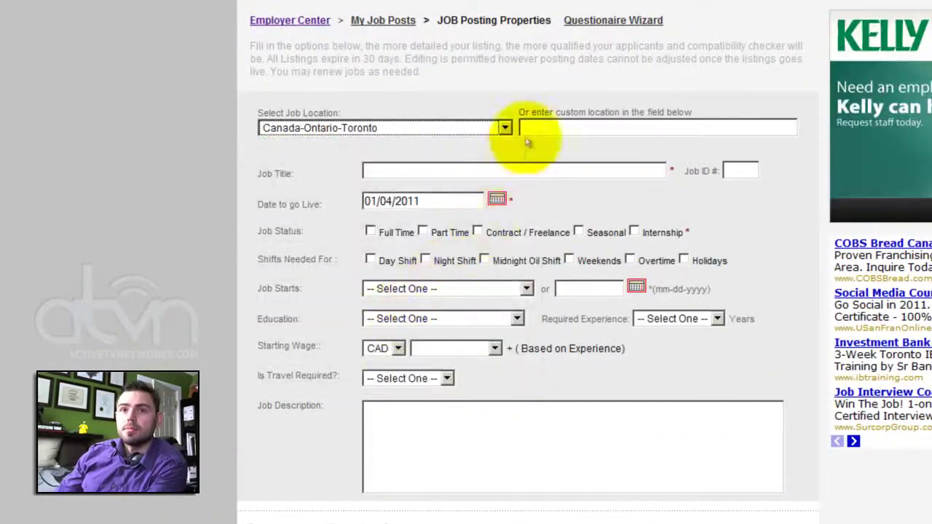
left_click(474, 173)
type("Technical Architect")
key("Tab")
type("8978")
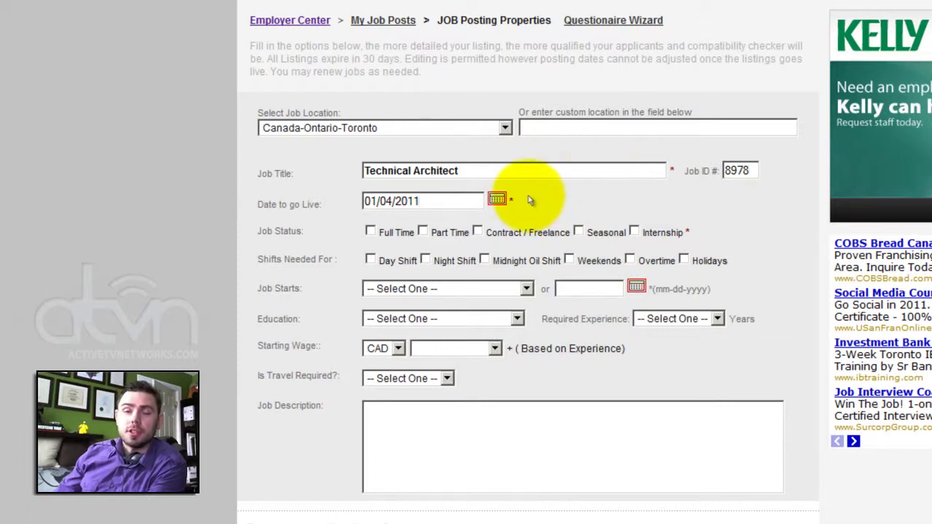
Set the go-live date to January 4, 2011 and mark the job Full Time
left_click(496, 199)
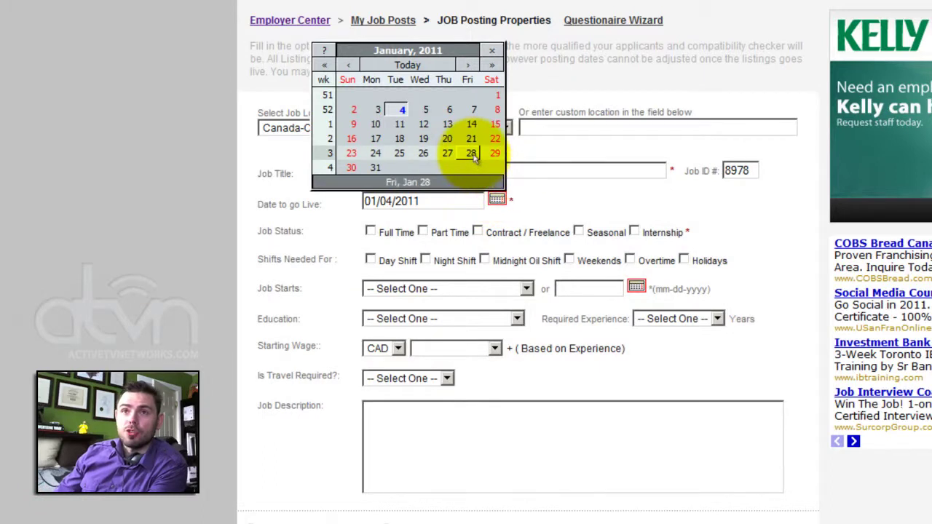
left_click(471, 154)
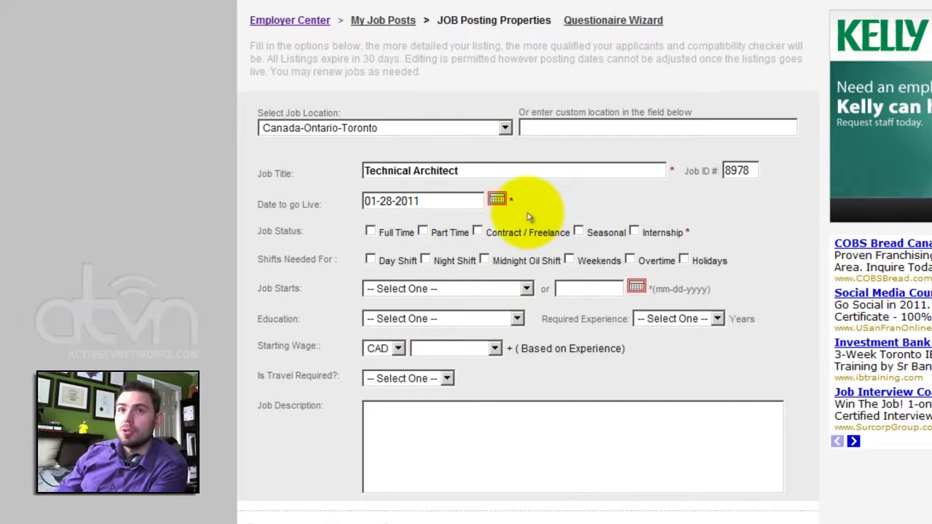
left_click(498, 200)
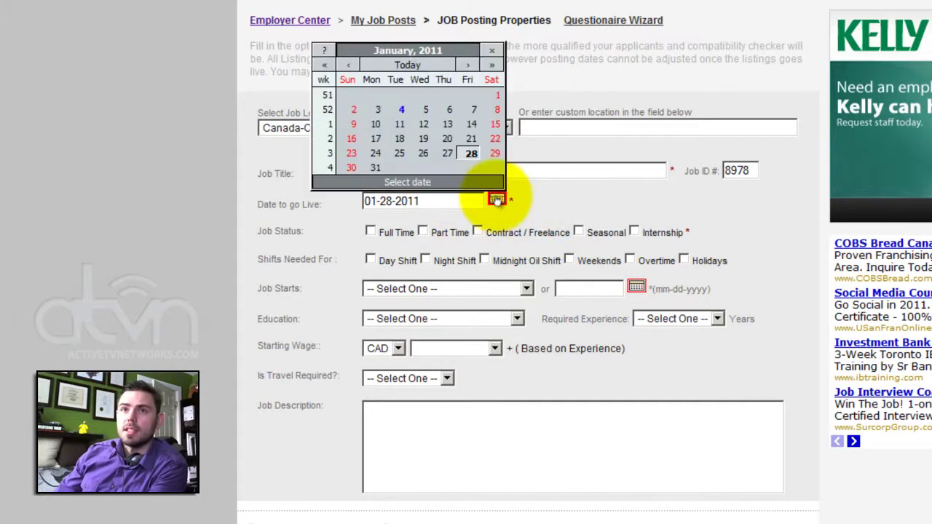
left_click(402, 109)
left_click_drag(266, 58, 400, 62)
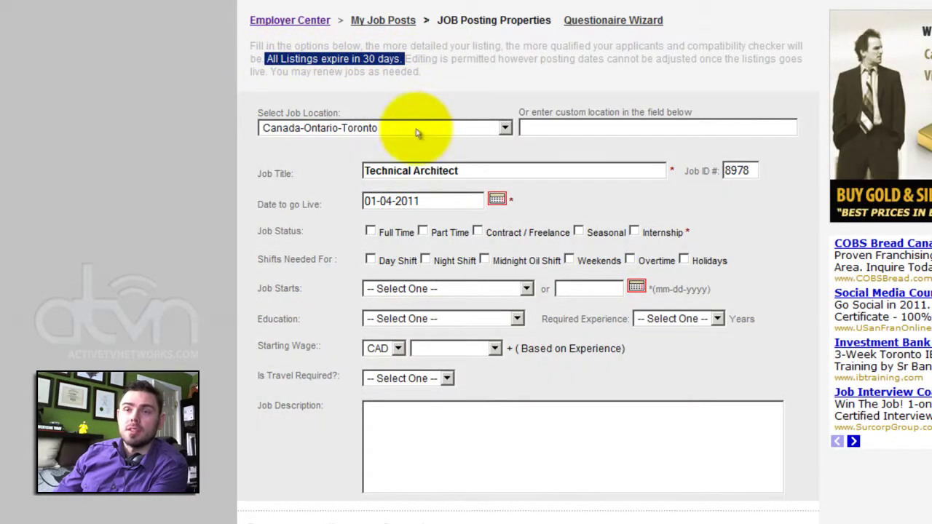
left_click(416, 135)
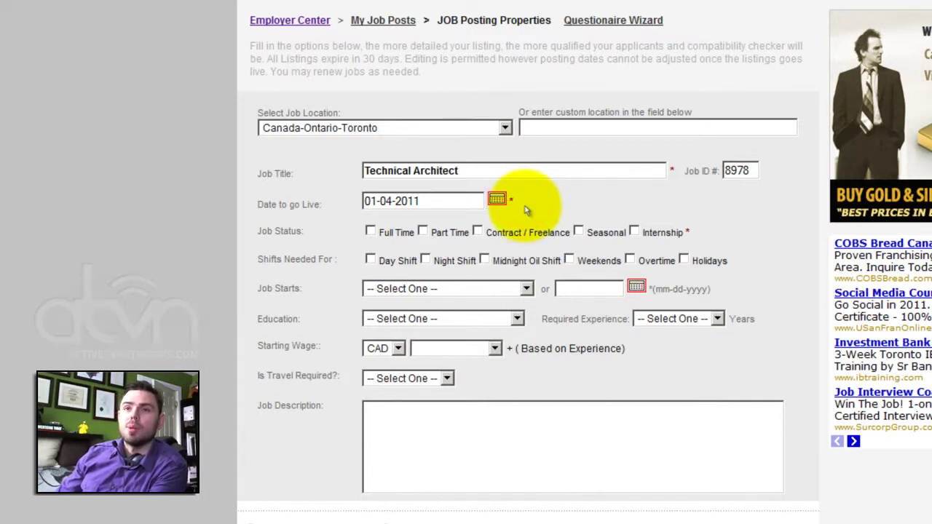
left_click(370, 231)
Set Day Shift, a 02-18-2011 start date and a Bachelor's Degree requirement
left_click(370, 259)
left_click(397, 288)
left_click(638, 289)
left_click(604, 225)
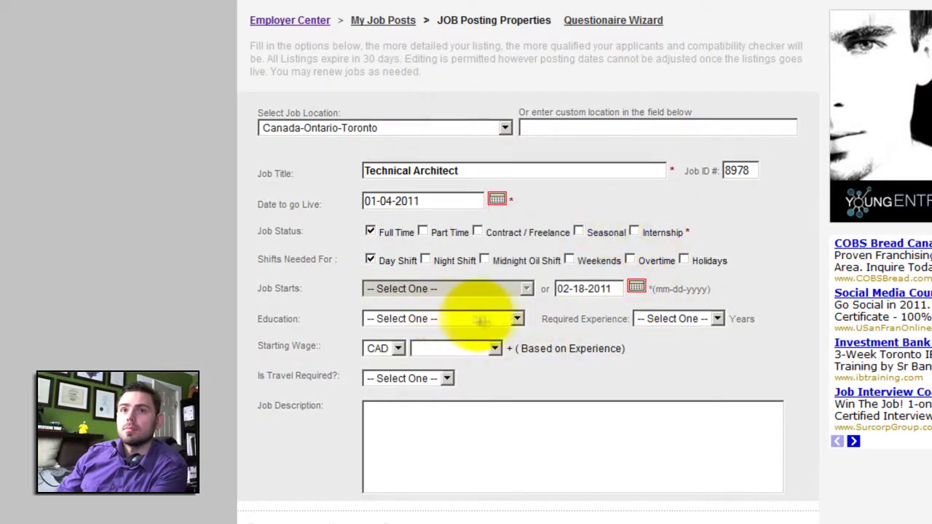
left_click(482, 318)
left_click(437, 438)
Paste the salary line into the description, set travel to No and experience to 10 years
left_click(553, 405)
type("Salary: (Salary $80k- $120k) hiring 1st week of Jan 2010")
left_click(407, 378)
left_click(397, 421)
left_click(677, 318)
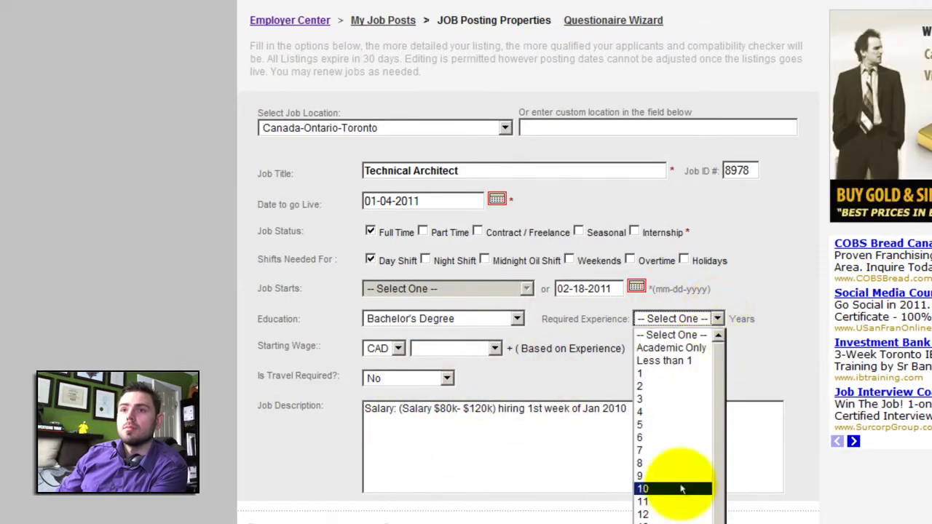
left_click(634, 486)
Set the starting wage to $40 per hour and paste the full job description
left_click(446, 348)
scroll(452, 452, "down", 8)
left_click(437, 485)
left_click(645, 410)
key("ctrl+v")
type("our product. We are looking to develop a new social media product that will be platform agnostic across mobile, web and social media. To be successful in this role you must posses a wide breadth of knowledge across various disciplines within IT (software, networking and database). You should also possess formal training in computer science to enable you to develop leading algorithms and innovative ways to solve social networking problems. Based on our product strategy as a guideline you must be able to create, innovate and lead our technical strategy.")
type("This role will start as the sole developer for the project (e.g. you'll be actively coding). As development progresses you will be a key member of the hiring committee for additional team members.")
scroll(304, 462, "down", 3)
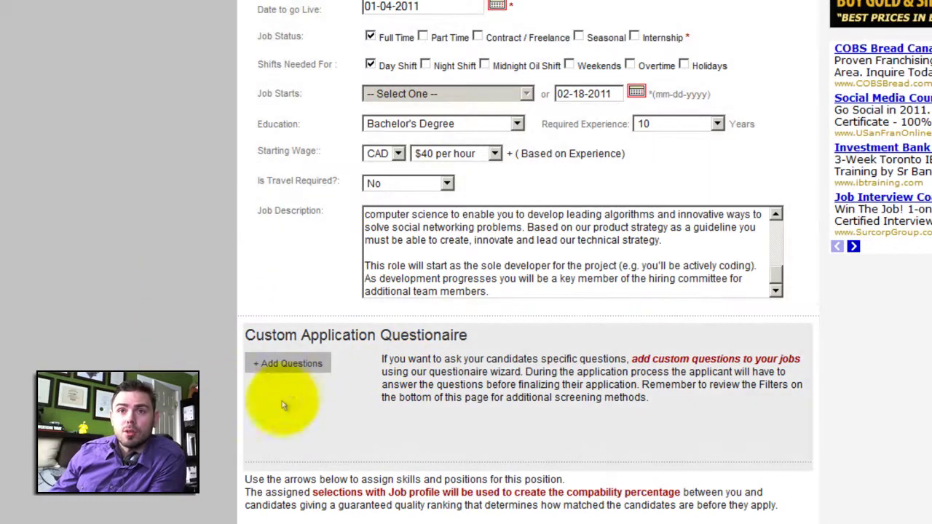
Create the question 'Are you familiar with C++' and assign it to the job's questionnaire
left_click(290, 366)
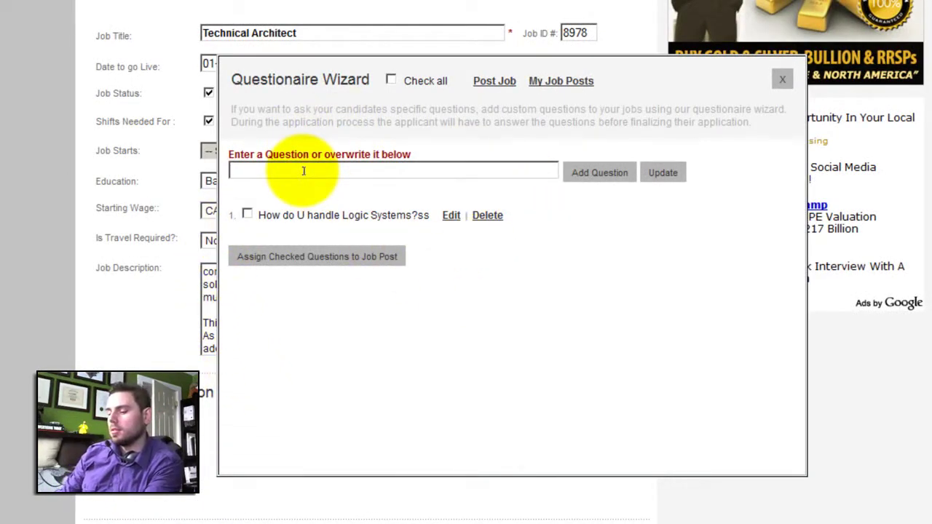
type("Are you familiar with C++")
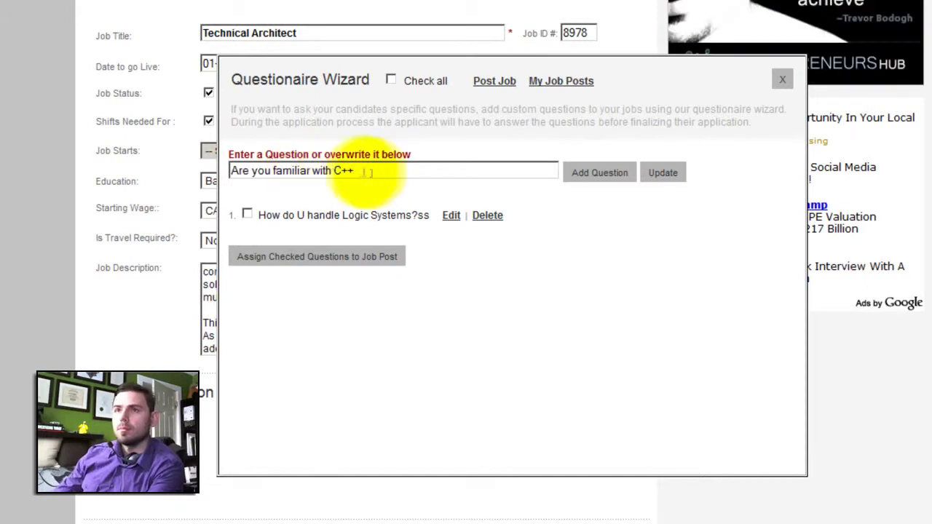
left_click(599, 173)
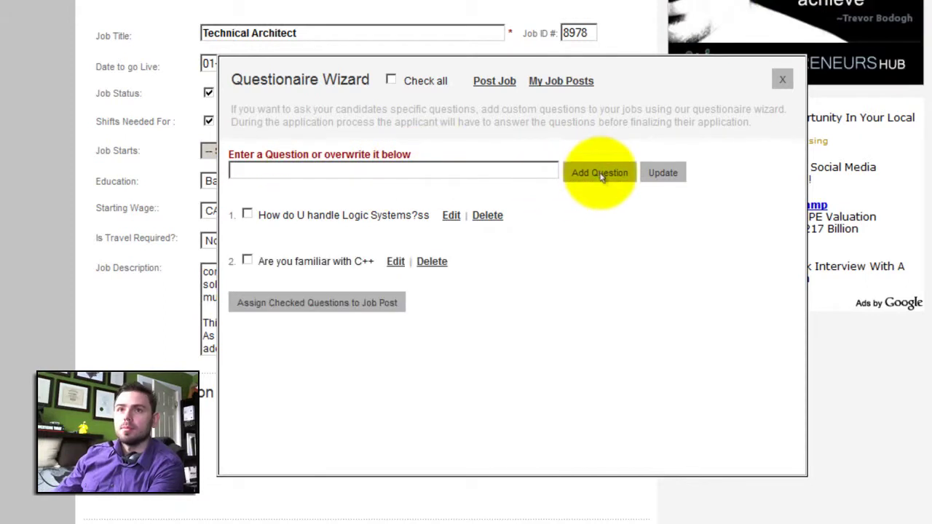
left_click(247, 261)
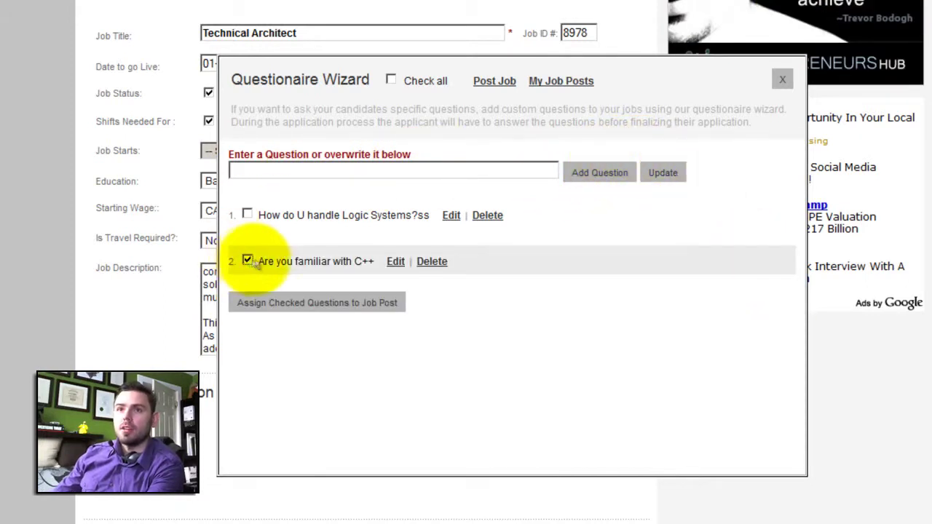
left_click(329, 304)
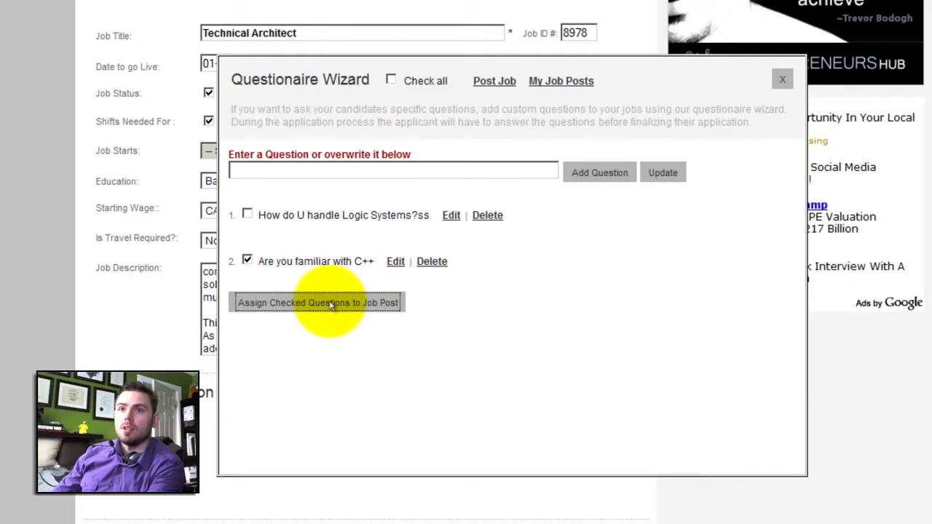
left_click(332, 304)
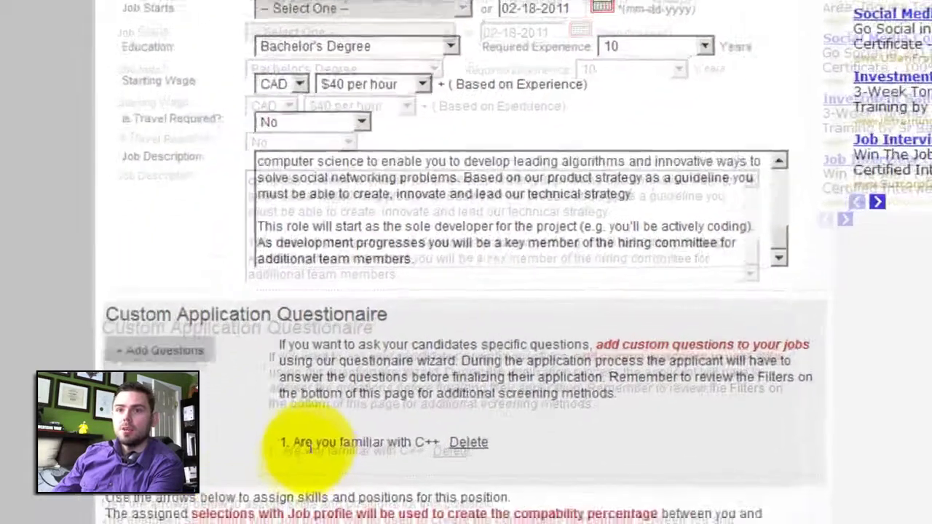
left_click_drag(221, 493, 229, 493)
left_click_drag(467, 303, 832, 311)
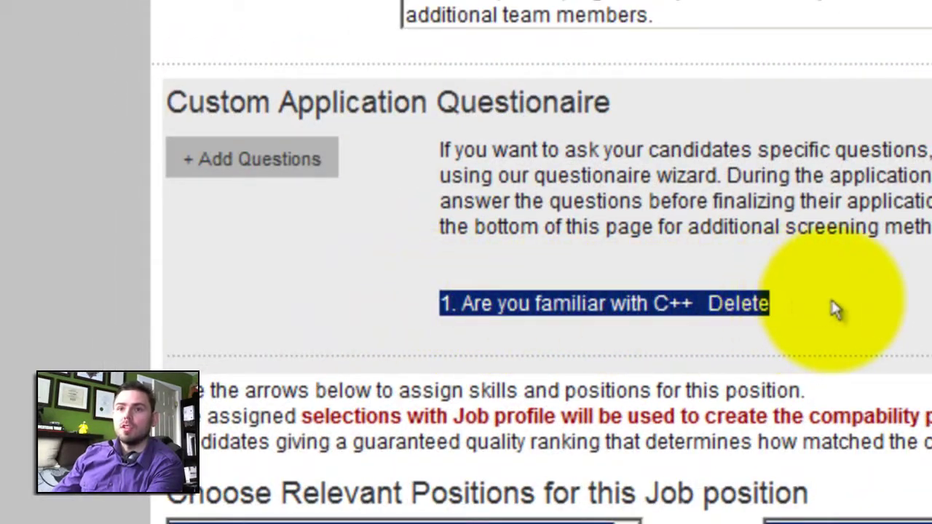
left_click(836, 310)
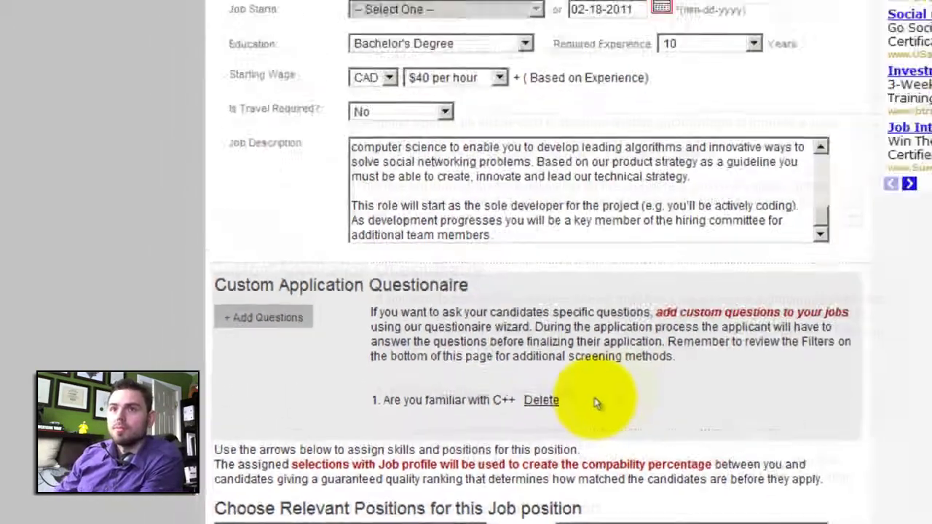
scroll(474, 451, "down", 4)
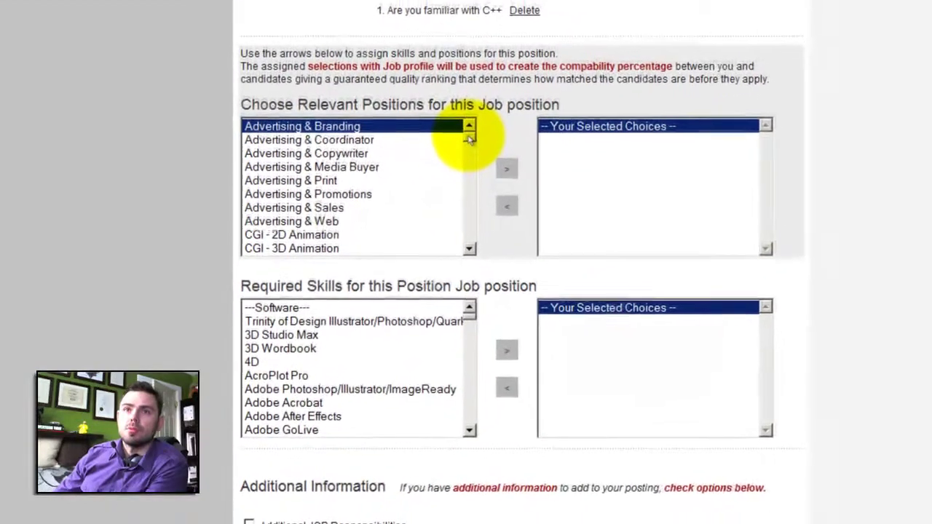
Select IT & Computer Systems Analyst and IT & Computer Software Engineer as target positions
left_click_drag(407, 253, 407, 292)
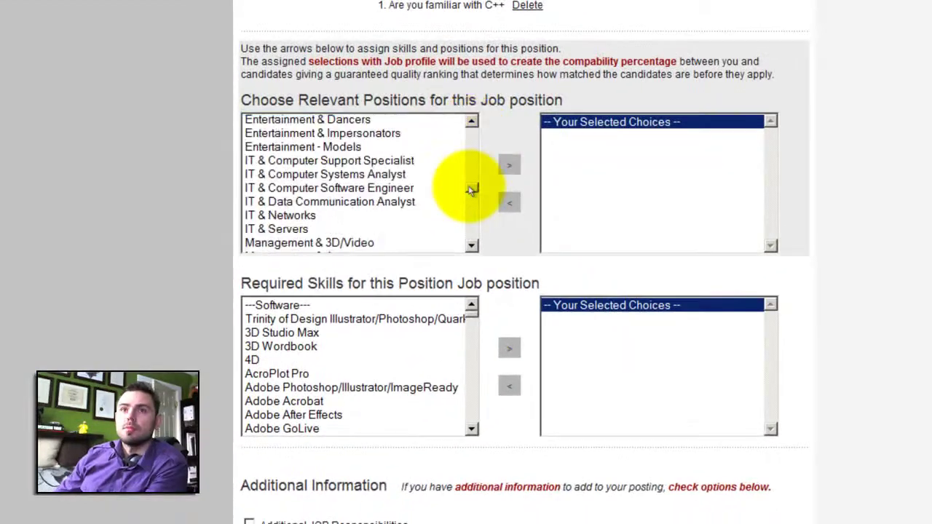
left_click(361, 174)
left_click(509, 165)
left_click(509, 165)
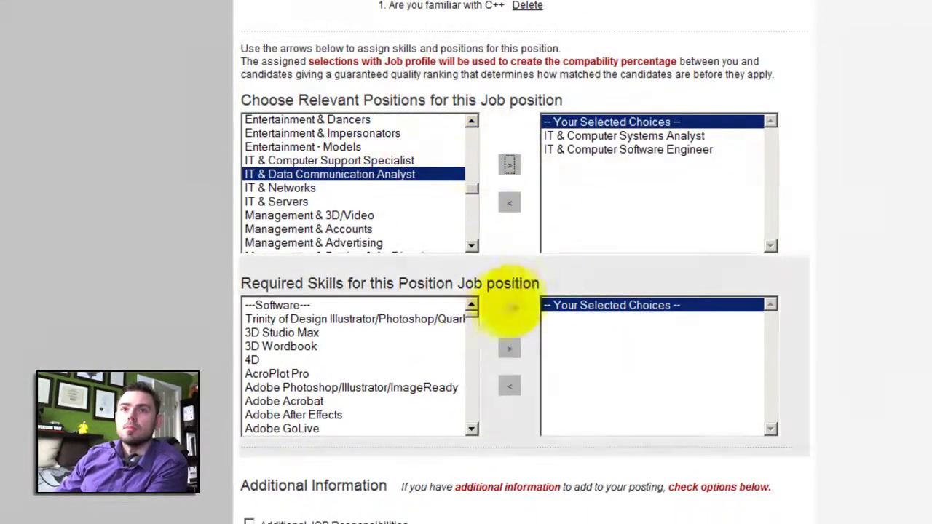
left_click(333, 375)
Add required skills: Programming C or C++, PHP, XHTML, JSP and Shell Scripting
key("c")
key("Down")
key("Down")
key("Down")
key("Down")
key("Down")
key("Down")
key("Down")
key("Down")
key("Down")
key("Down")
key("Down")
key("Down")
scroll(477, 408, "down", 10)
scroll(473, 404, "up", 10)
left_click(369, 332)
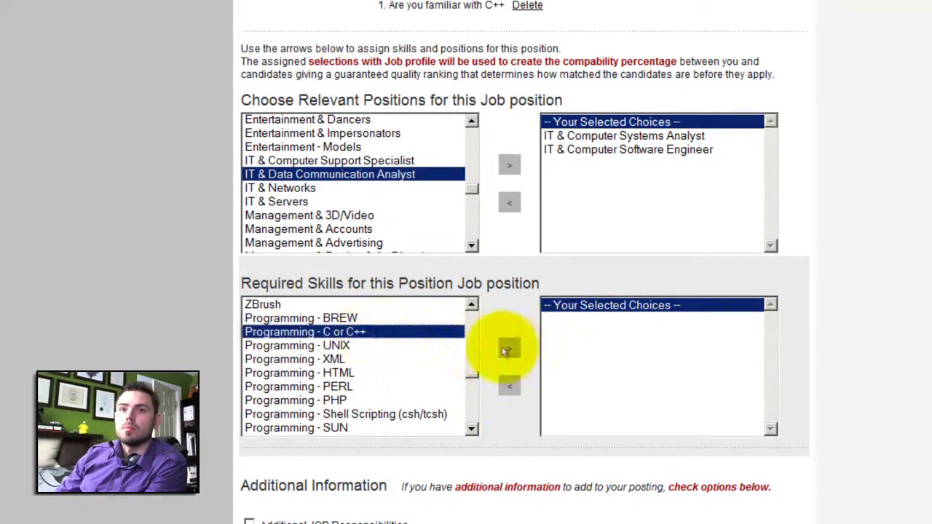
left_click(509, 348)
left_click(341, 386)
left_click(509, 348)
left_click(327, 426)
left_click(509, 349)
left_click(320, 413)
left_click(509, 348)
left_click(350, 387)
left_click(509, 348)
scroll(895, 481, "down", 5)
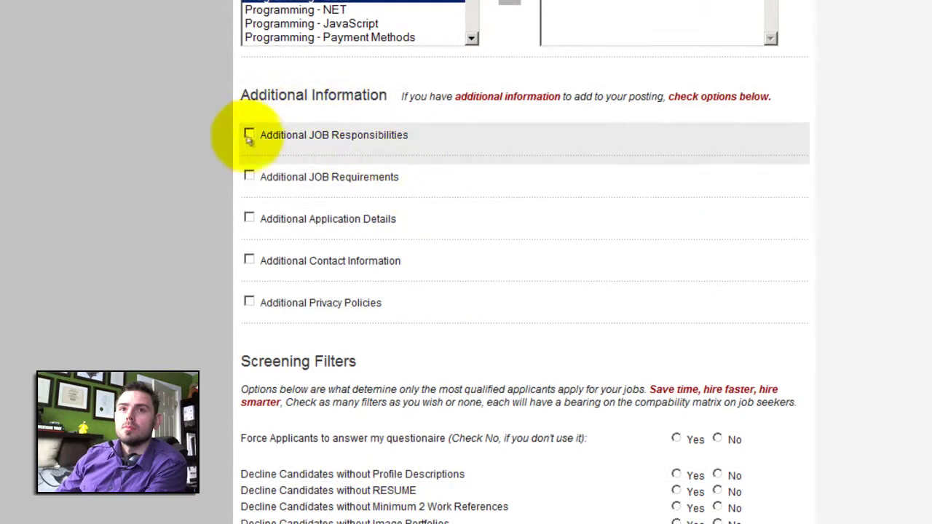
Add additional job responsibilities and requirements sections with pasted bullet points
left_click(249, 134)
type("• Develop architecture, algorithms, APIs, web services and database framework • Create a platform that can scale to millions of users and is language and device agnostic • Ensure operational uptime, reliability and redundancy • Lead Mobile, Social Networks and Web Development resources • Actively write code • Lead technical discussions (evangelize our product) with business partners and clients • Consult on best-practices within other areas of the organization")
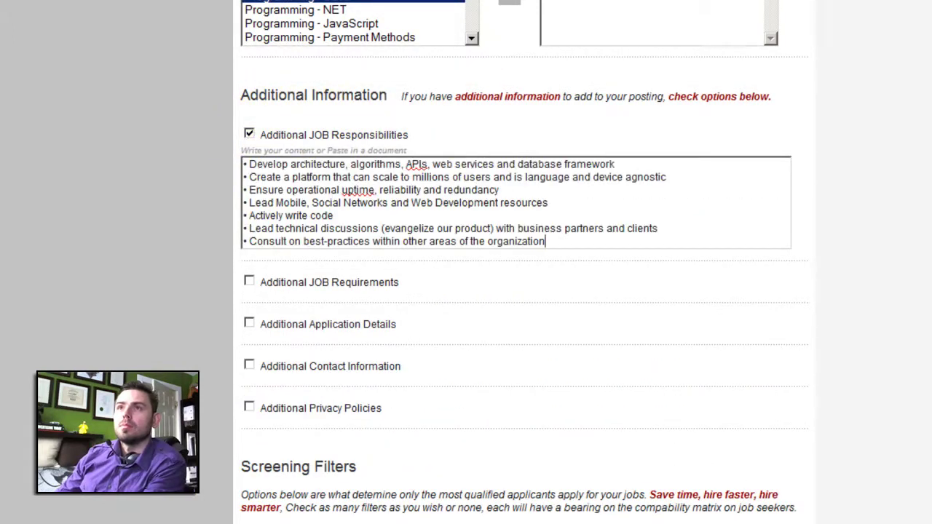
left_click(249, 282)
key("ctrl+v")
Add application details and a contact paragraph describing the Toronto client company
left_click(249, 430)
key("ctrl+v")
scroll(183, 217, "down", 4)
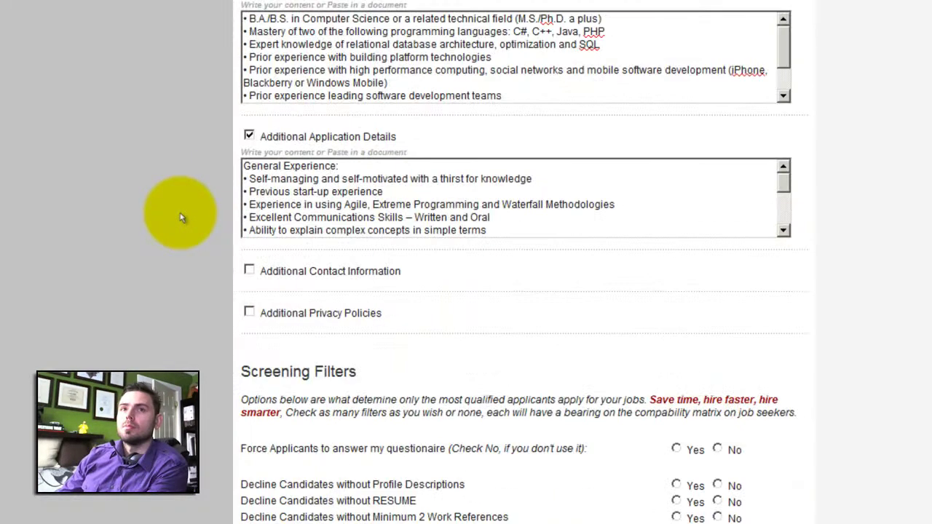
left_click(249, 270)
type("Our client is a Canadian company based in Toronto that operates several businesses in the following industries: software development, telephony, internet connectivity and renewable energy. Our client has been in business for more than twenty years and is now in the early stages of new product development within the areas of Mobile, Web 2.0 and Social Media.")
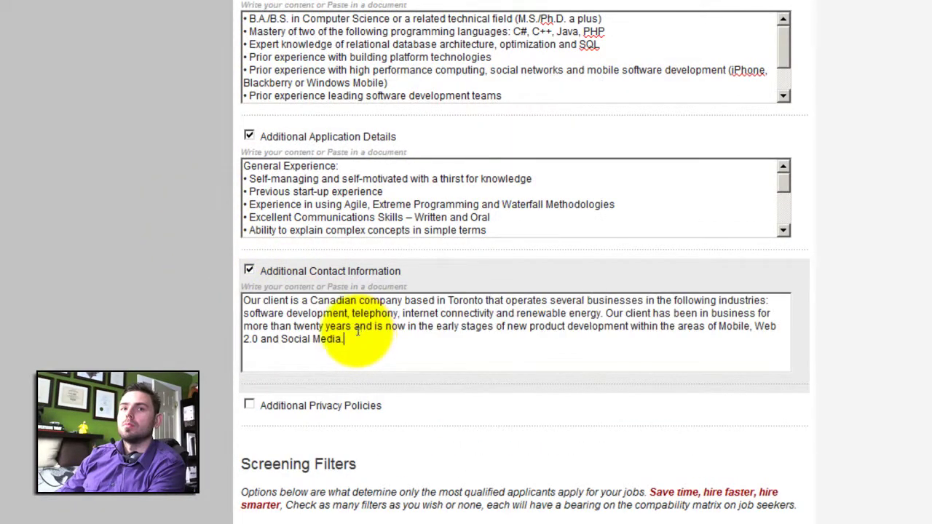
scroll(256, 442, "down", 5)
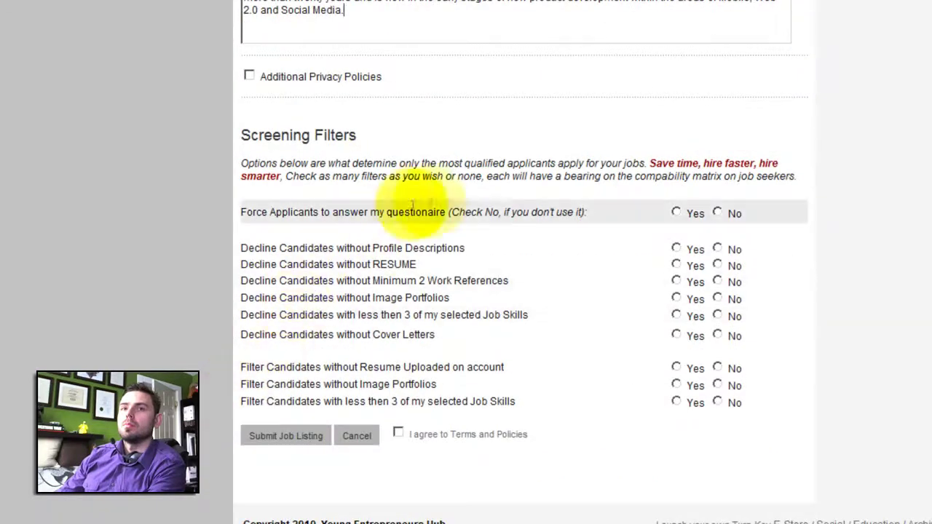
Require the questionnaire, set resume and cover letter filters Yes, others No, and submit
left_click(677, 213)
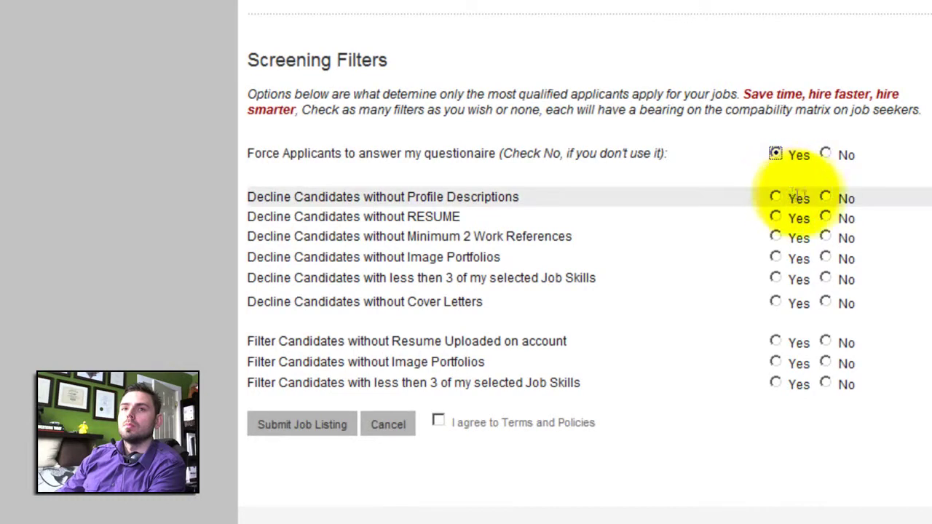
left_click(776, 216)
left_click(825, 236)
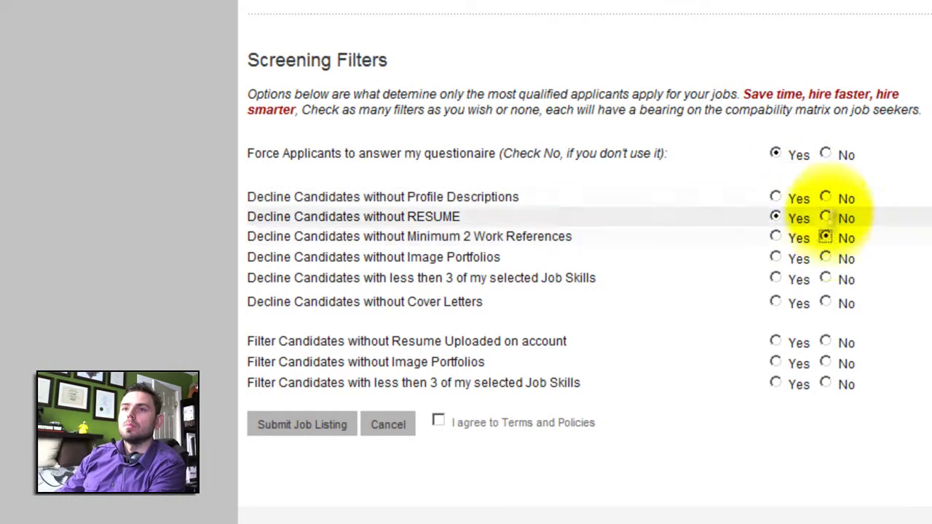
left_click(825, 257)
left_click(826, 278)
left_click(776, 301)
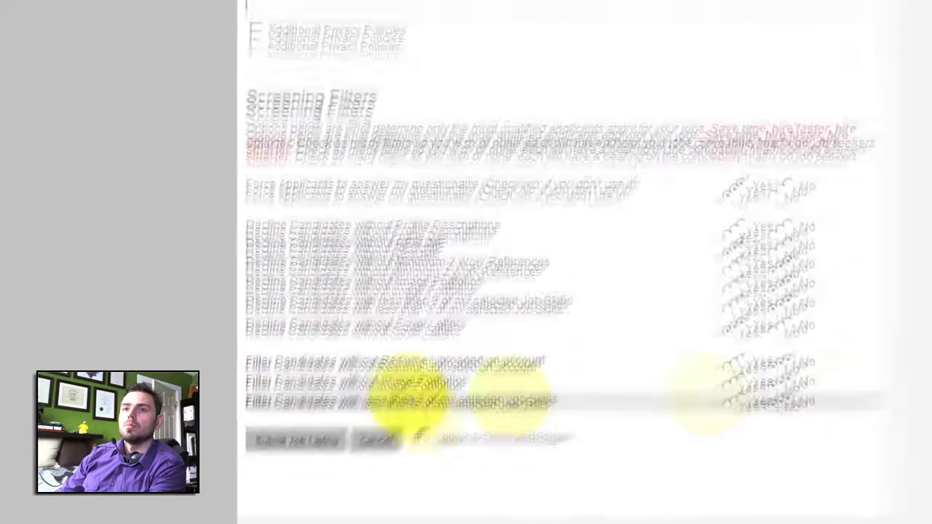
left_click(288, 478)
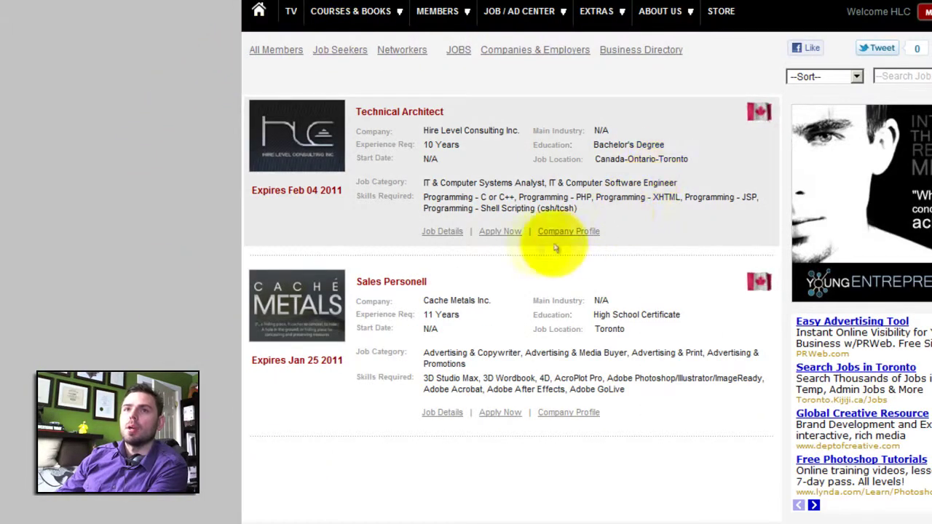
From the home page, search jobs for 'technical' and note the Feb 04 2011 expiry date
left_click(260, 11)
left_click(807, 343)
type("techn")
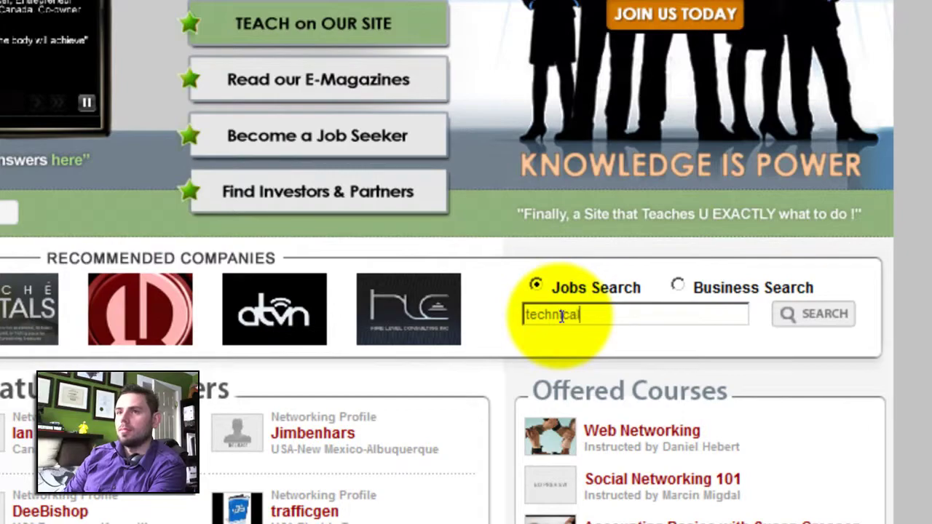
type("ical")
left_click(808, 314)
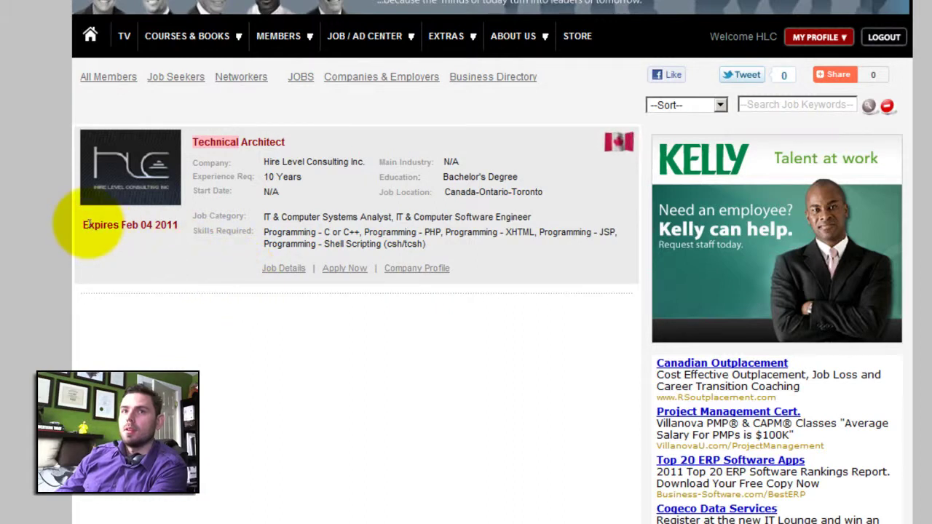
left_click_drag(85, 225, 185, 229)
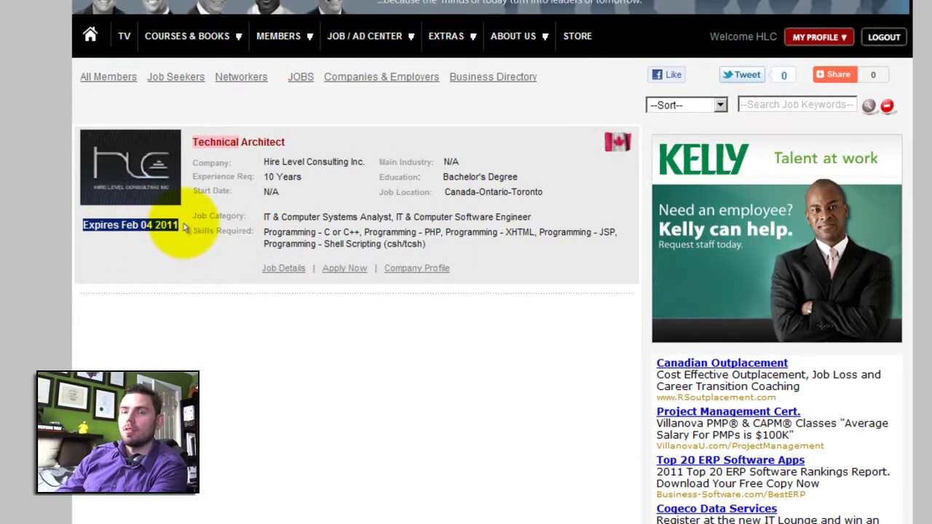
Open the Technical Architect job via the company profile and try Apply Now as the employer
left_click(421, 268)
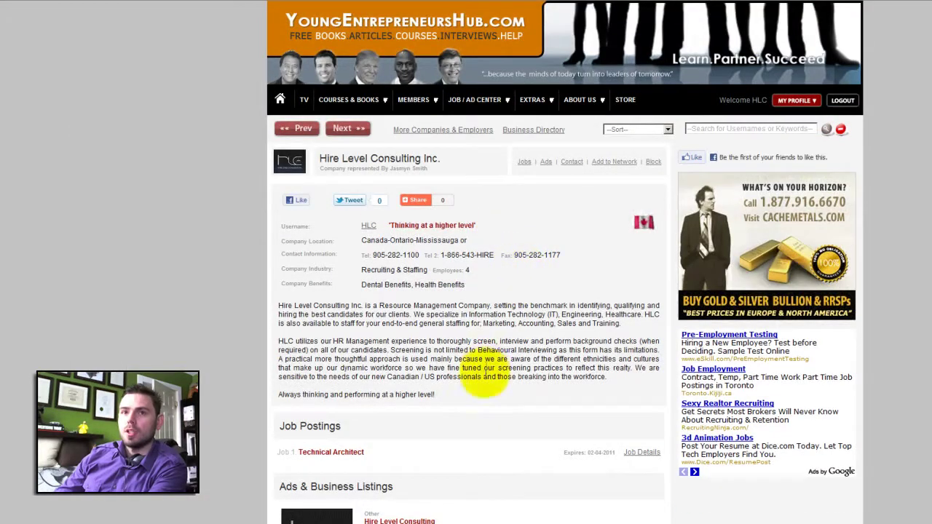
scroll(410, 358, "down", 3)
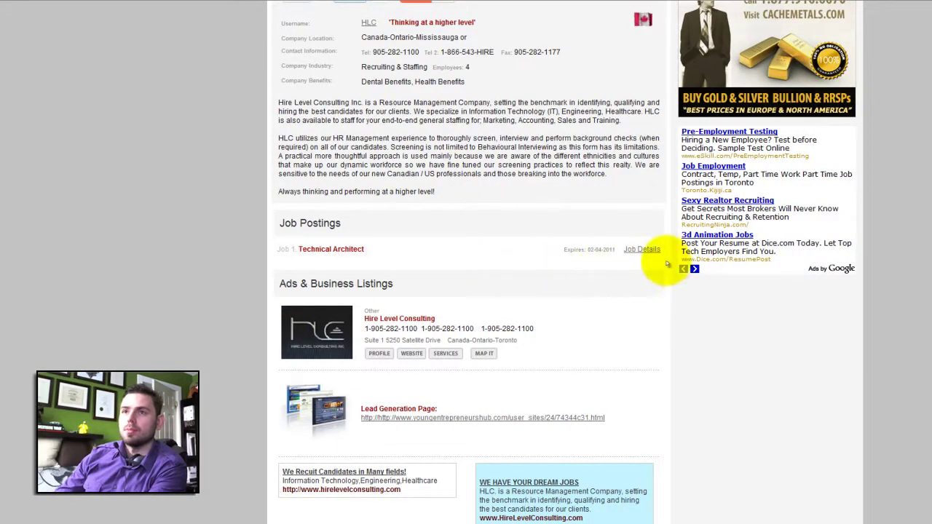
left_click(642, 249)
left_click(630, 167)
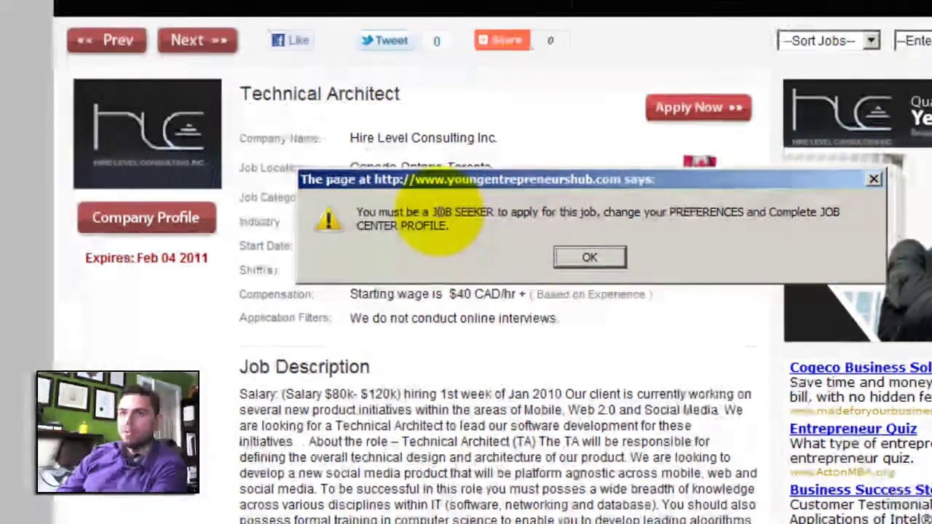
Dismiss the alert, log out of the employer account, and sign in as a job seeker
left_click(589, 257)
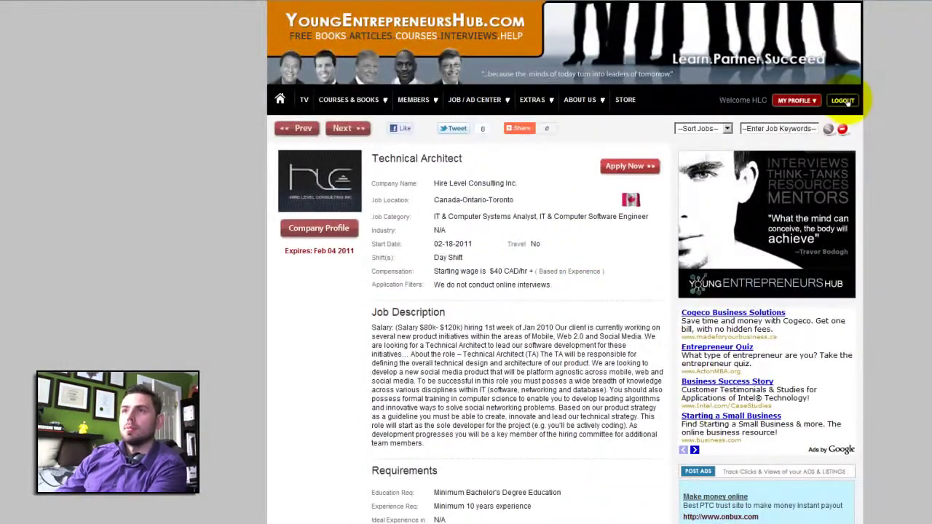
left_click(843, 101)
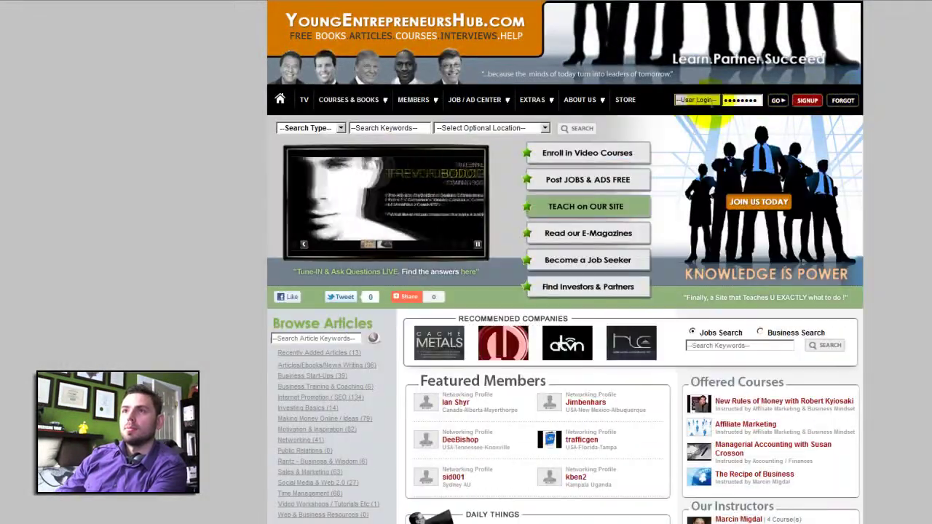
left_click(778, 100)
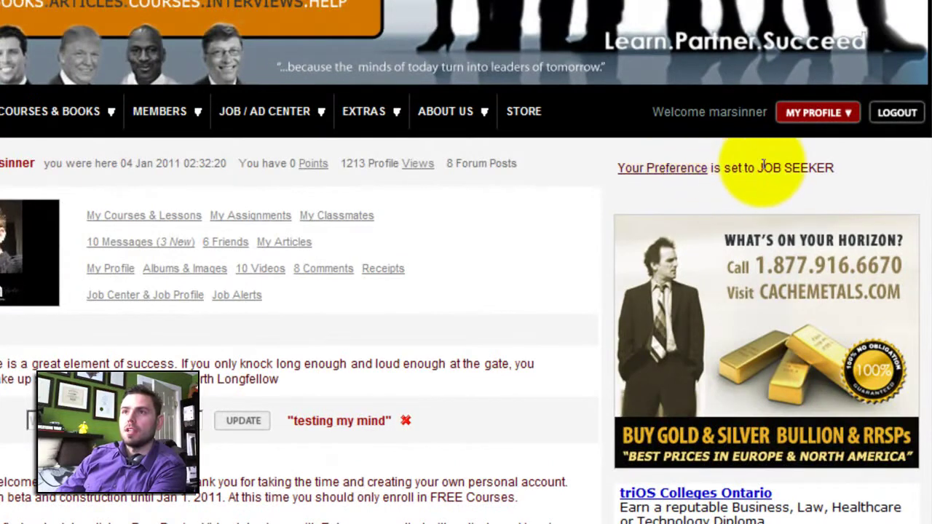
left_click_drag(757, 167, 834, 167)
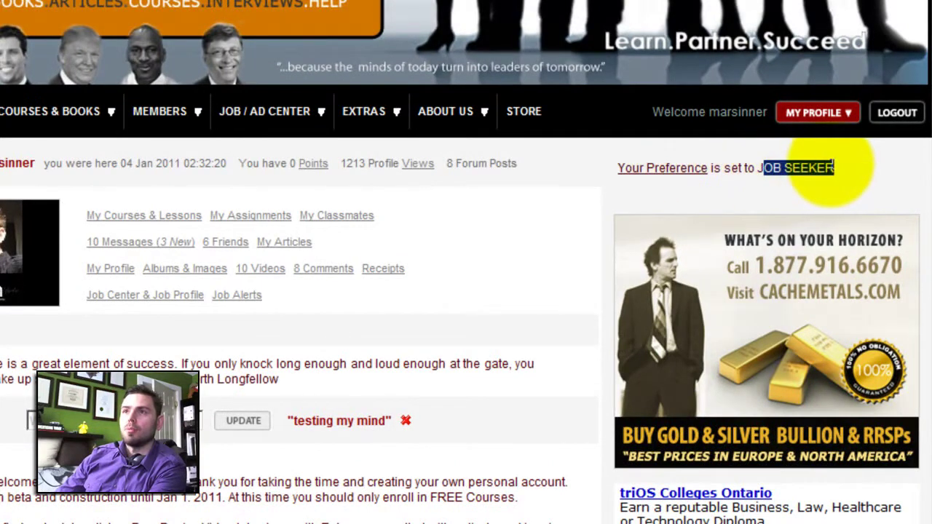
left_click(860, 170)
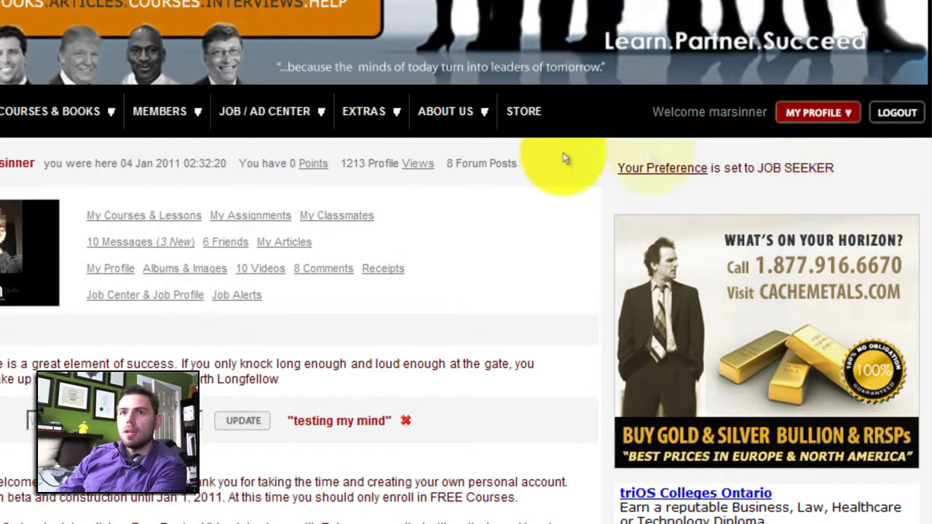
Open the Technical Architect job details from the job seekers' job listings
mouse_move(174, 120)
left_click(175, 145)
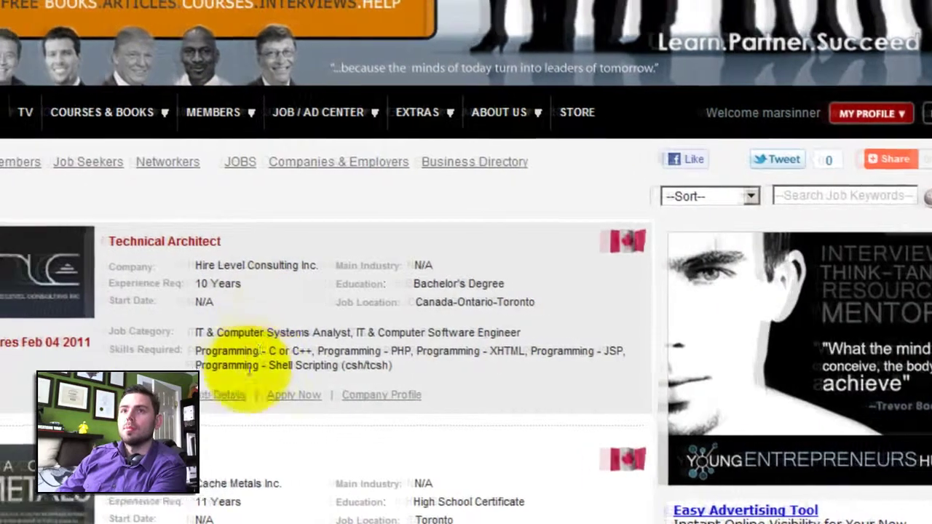
left_click(498, 402)
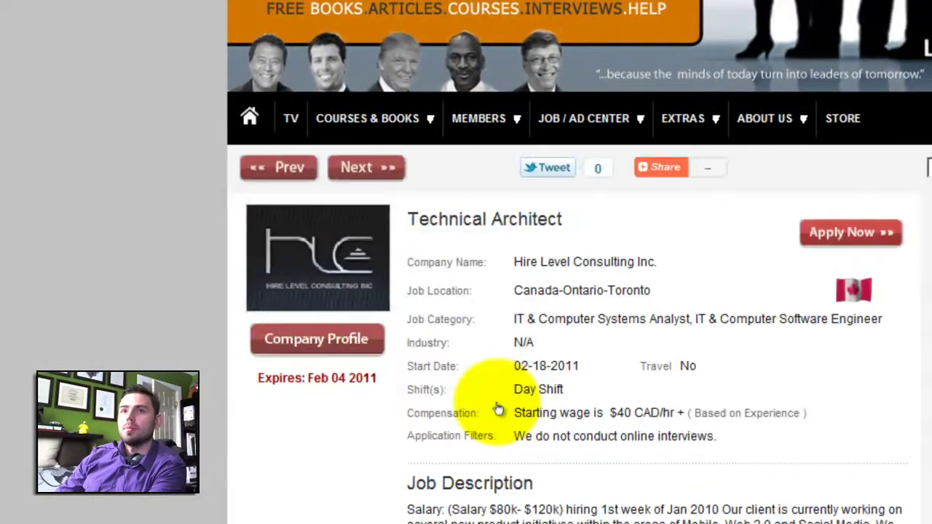
Start the Technical Architect application and choose the IT Cover Letter
left_click(857, 237)
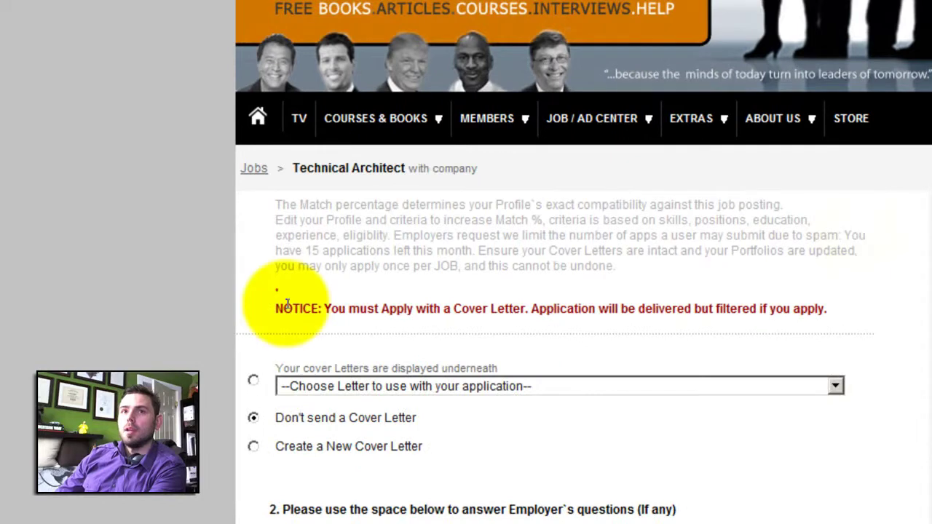
left_click_drag(281, 308, 853, 312)
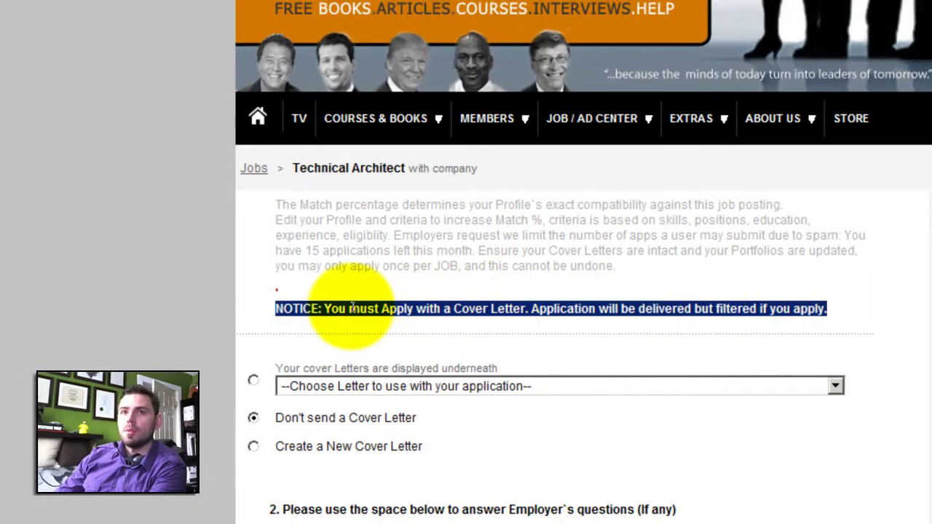
left_click(531, 315)
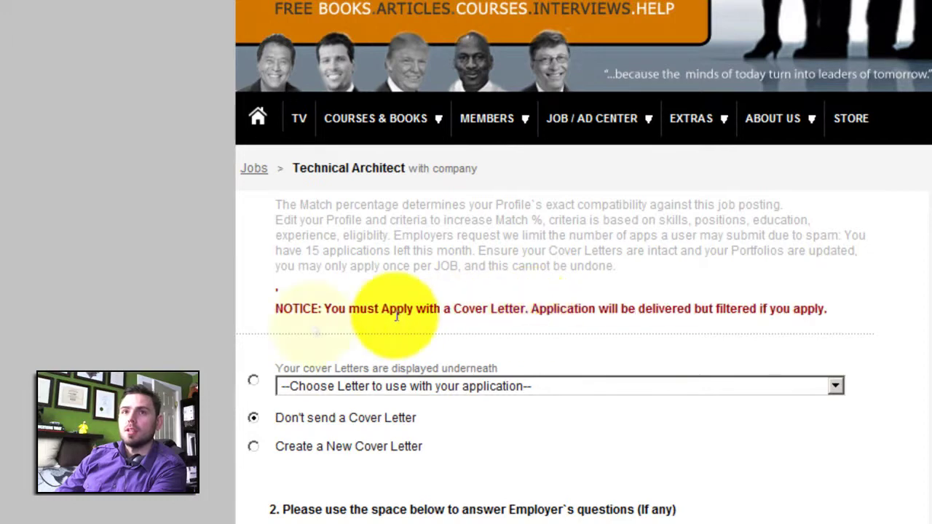
left_click(346, 385)
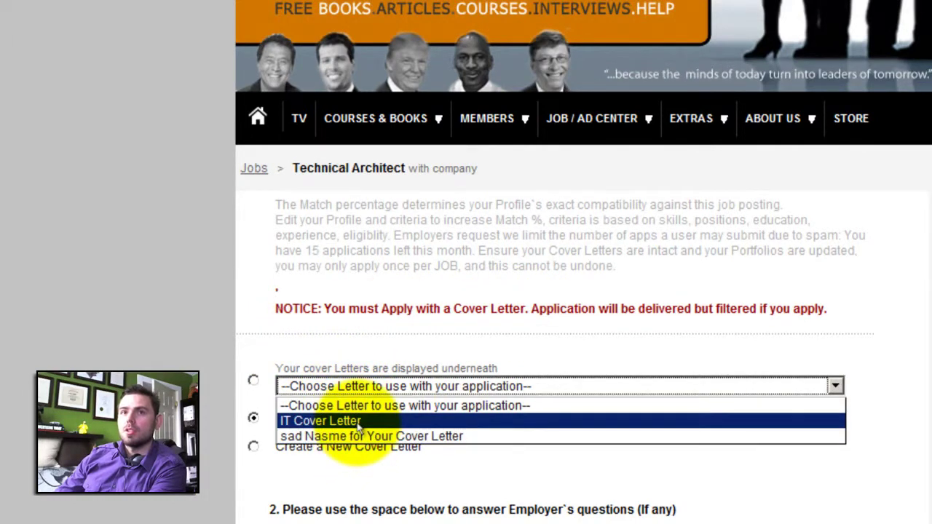
left_click(356, 421)
Answer the C++ question with 'Yes I am', agree to terms, and submit the application
scroll(364, 419, "down", 4)
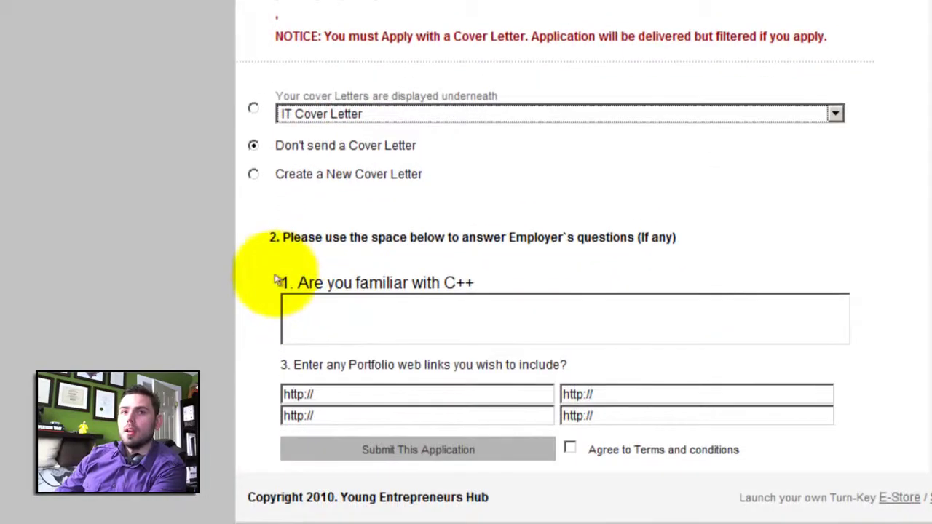
left_click_drag(284, 283, 477, 284)
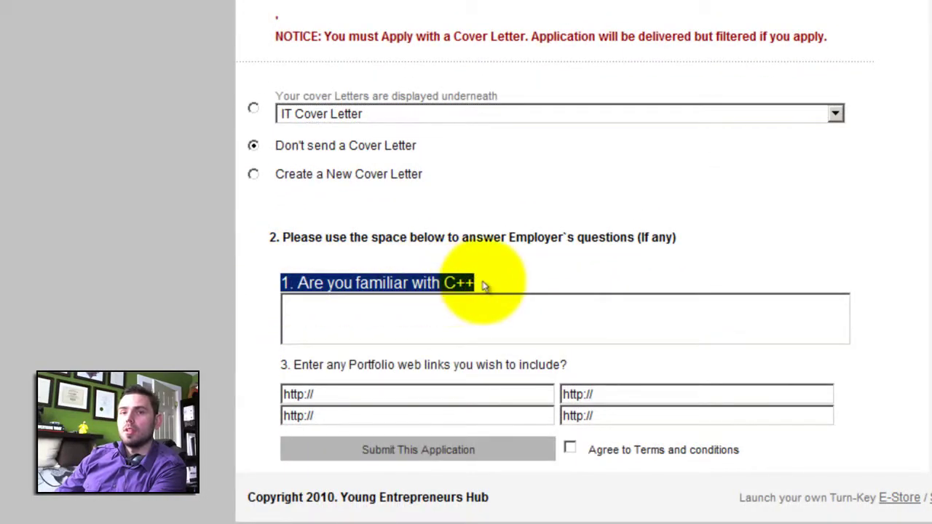
left_click(350, 300)
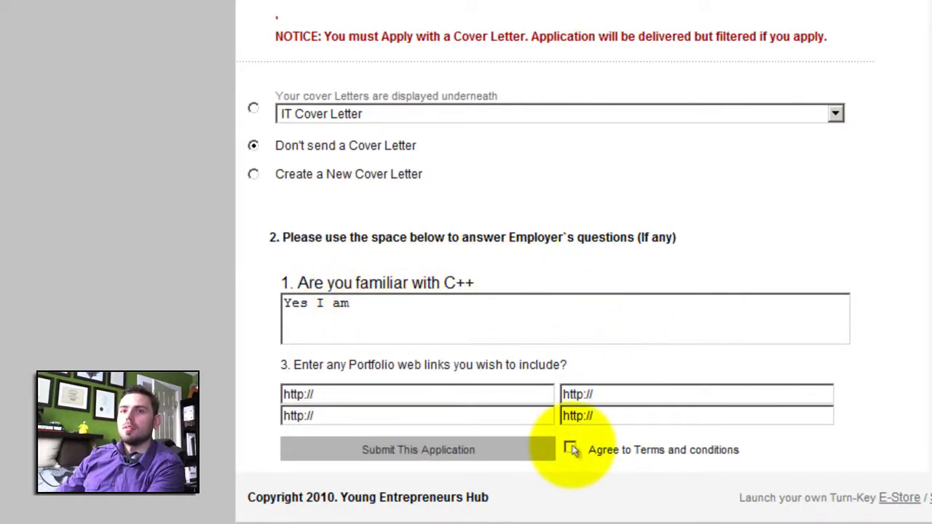
left_click(427, 457)
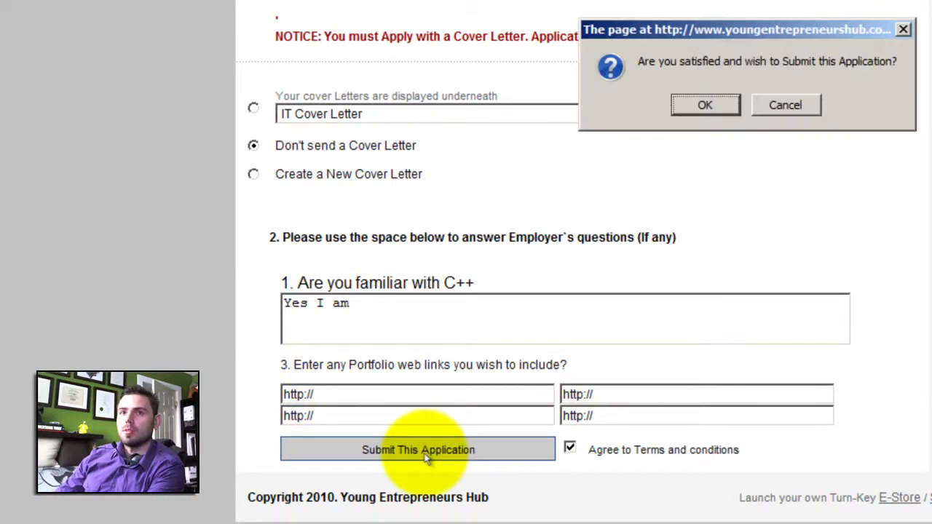
Confirm submission of the Technical Architect application with OK
left_click(693, 104)
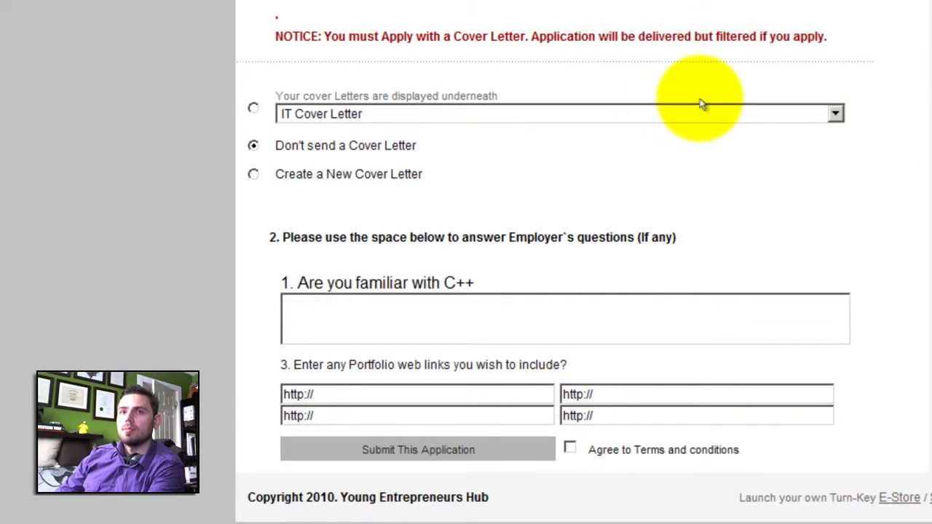